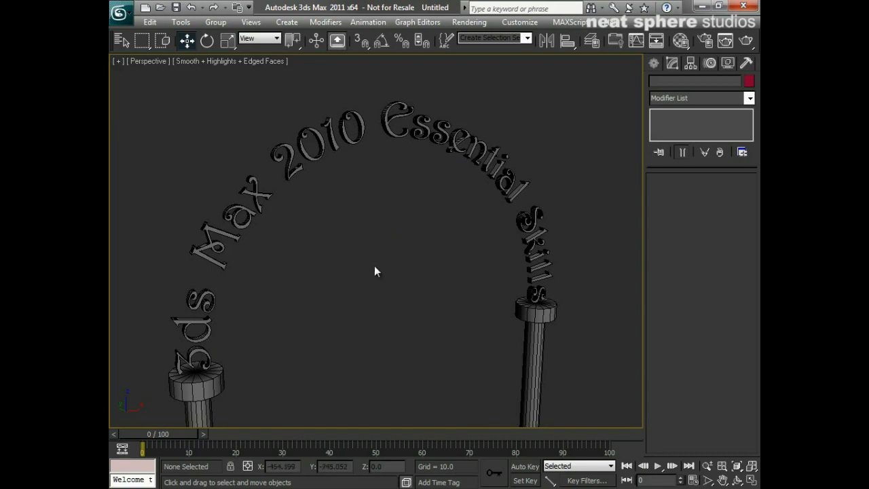
Step: Examine the finished arched 3D lettering and its two supporting columns from several angles and distances
mouse_move(351, 270)
middle_mouse_down("alt")
mouse_move(391, 269)
mouse_move(374, 274)
mouse_move(357, 259)
middle_mouse_up("alt")
key("alt+z")
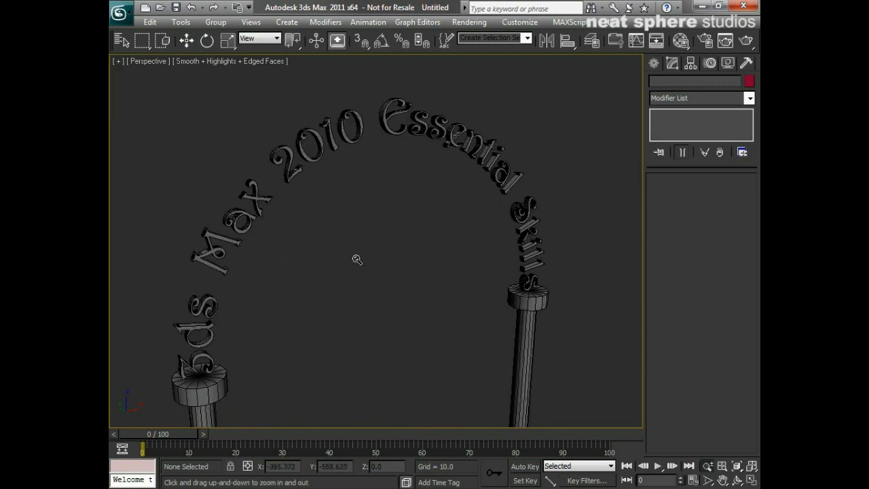
mouse_move(357, 259)
left_mouse_down()
mouse_move(347, 308)
mouse_move(343, 260)
left_mouse_up()
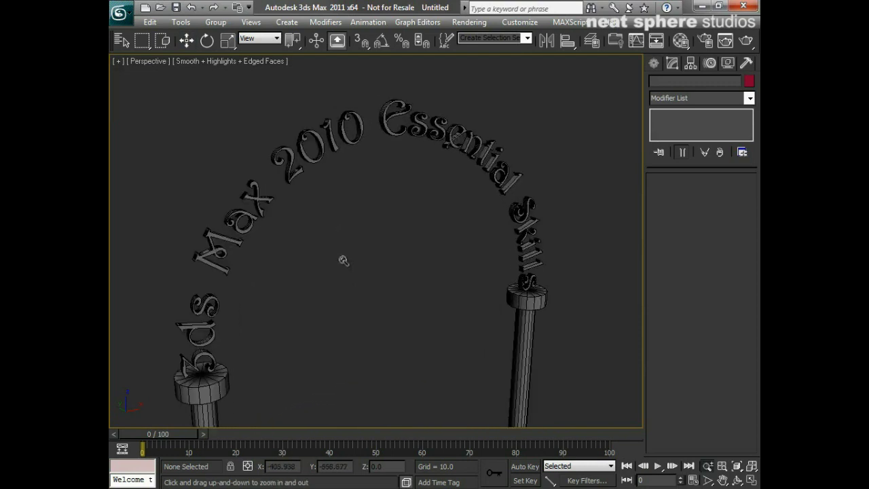
middle_click_drag(344, 260, 361, 250, "alt")
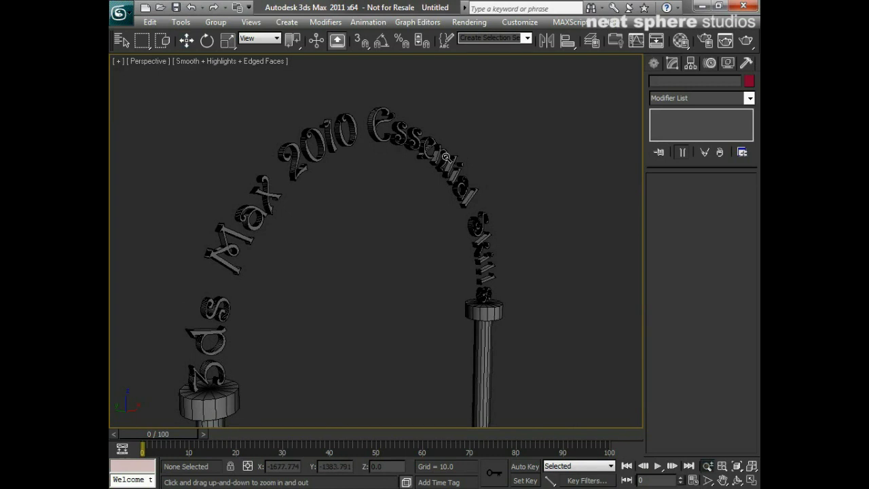
middle_click_drag(258, 240, 342, 217, "alt")
left_click_drag(341, 218, 344, 197)
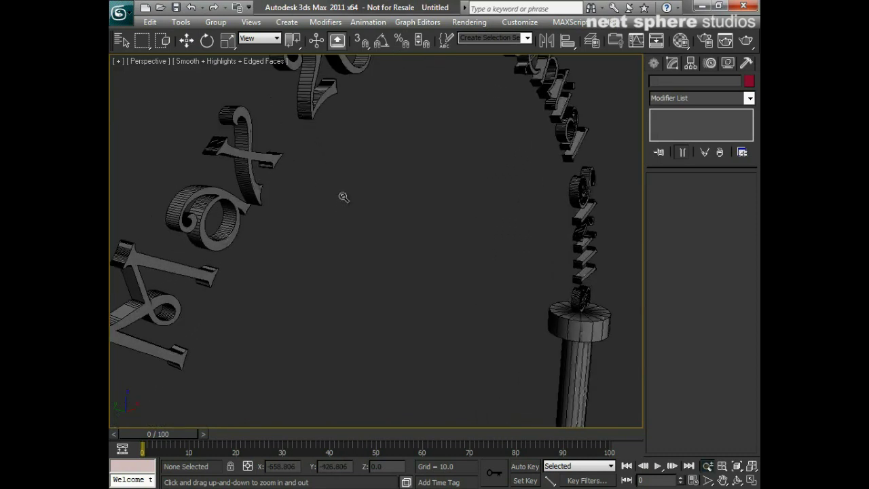
left_click_drag(301, 224, 338, 281)
middle_click_drag(376, 273, 321, 265, "alt")
left_click_drag(326, 254, 326, 246)
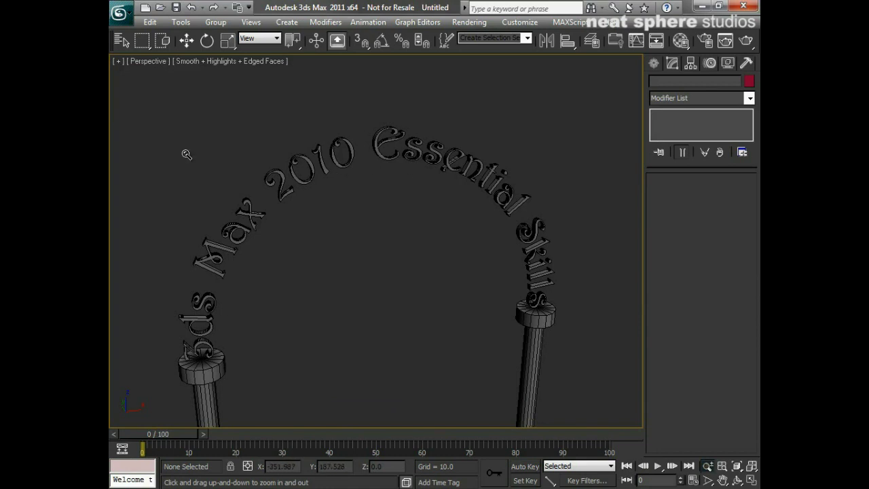
Step: Reset the scene to the empty default setup and maximize the Front viewport
left_click(122, 13)
left_click(141, 67)
left_click(435, 287)
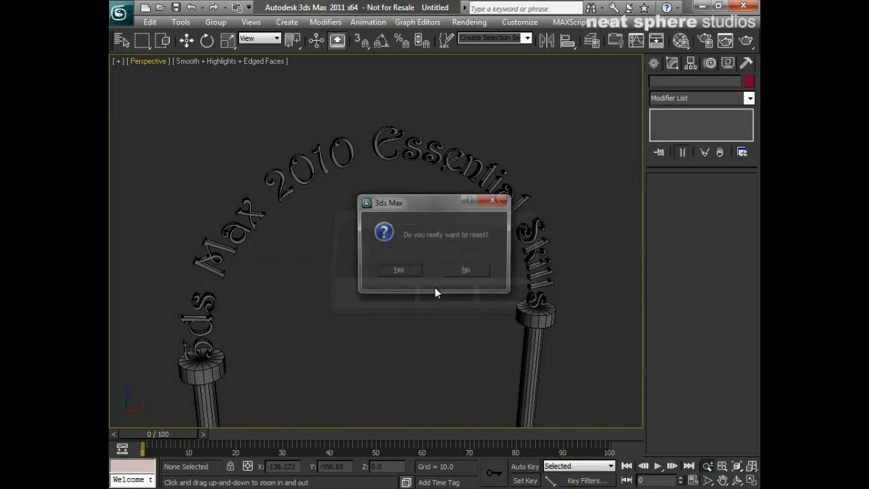
left_click(399, 271)
left_click(447, 178)
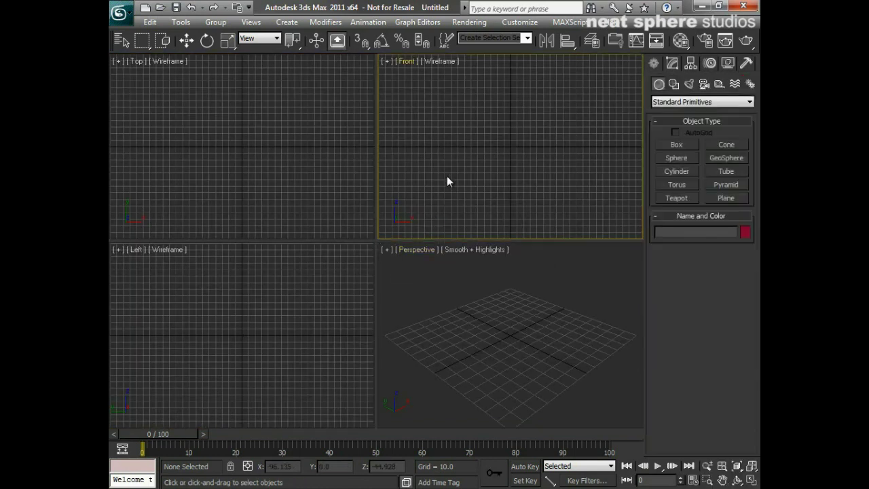
key("alt+w")
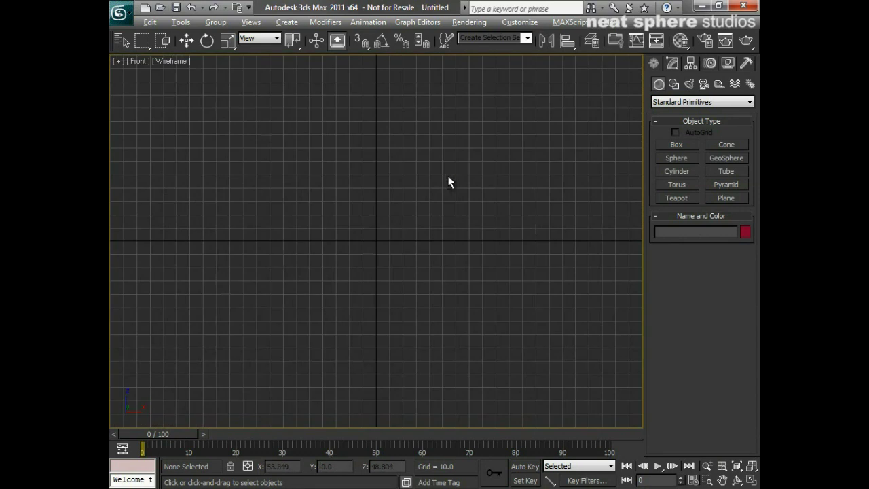
Step: Create a Text spline with the default wording on the vertical axis, a little above the origin in the Front view
left_click_drag(428, 176, 429, 240)
key("alt+z")
middle_click_drag(442, 189, 445, 233)
scroll(444, 256, "up", 1)
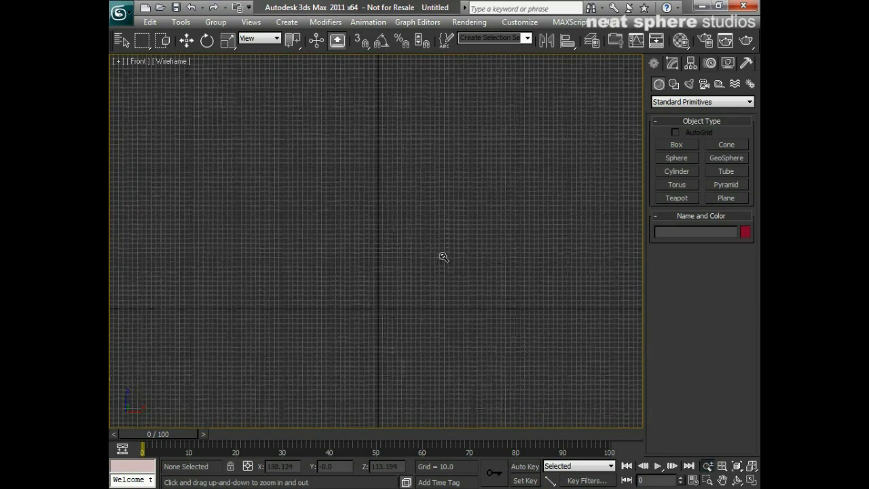
scroll(428, 258, "up", 1)
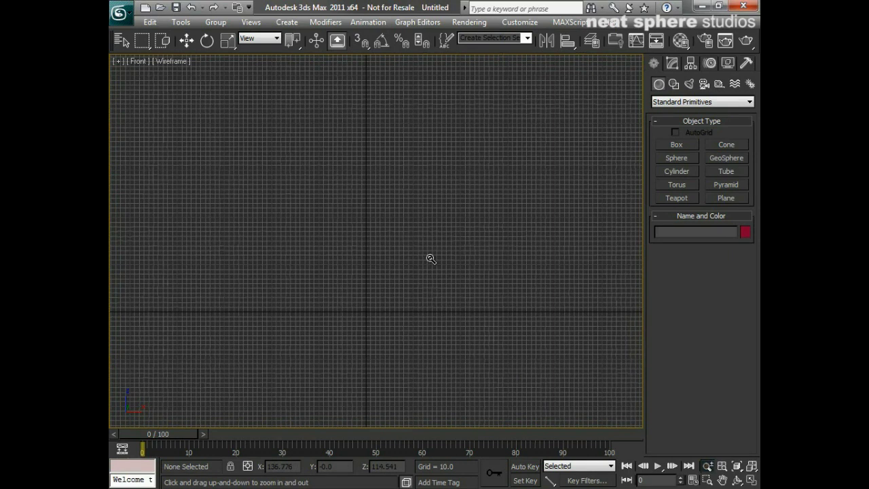
left_click(674, 84)
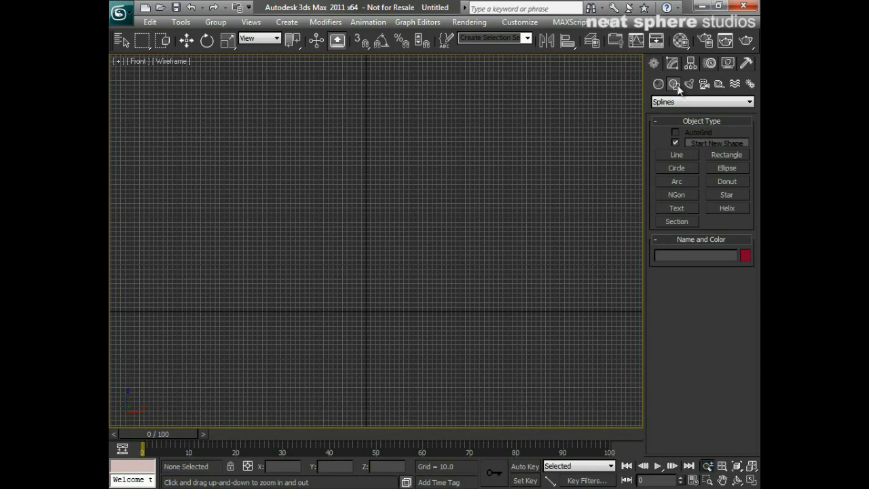
left_click(669, 210)
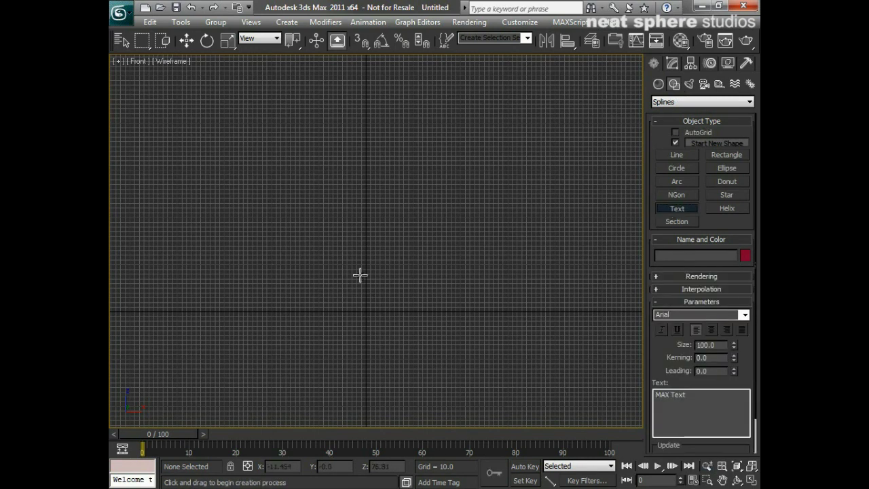
left_click(367, 255)
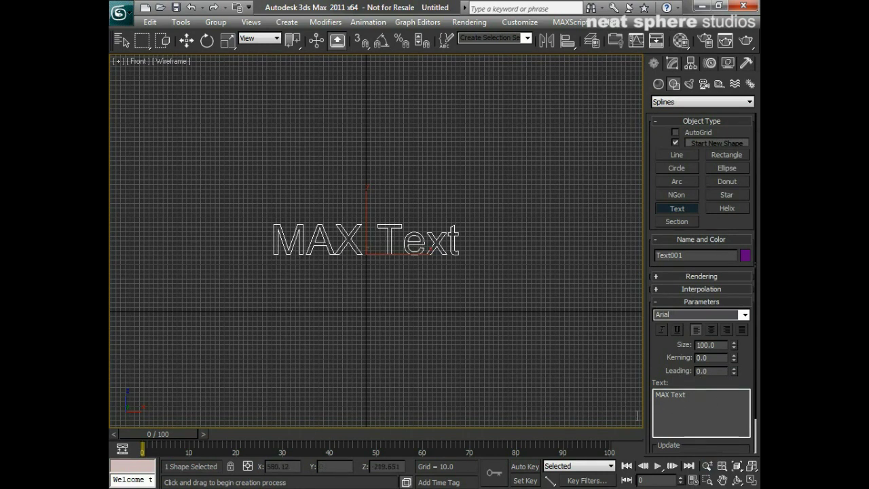
Step: Replace the text shape's default wording with "3ds Max Essential SKills"
left_click_drag(695, 397, 656, 396)
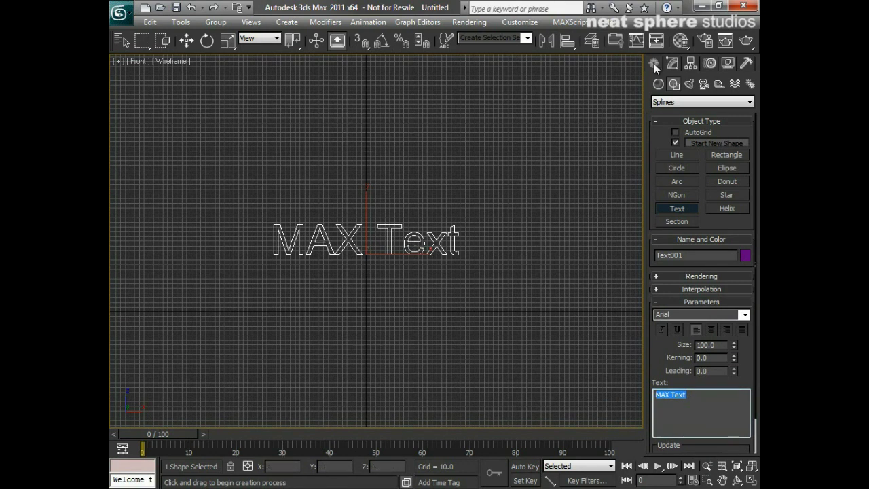
left_click(676, 63)
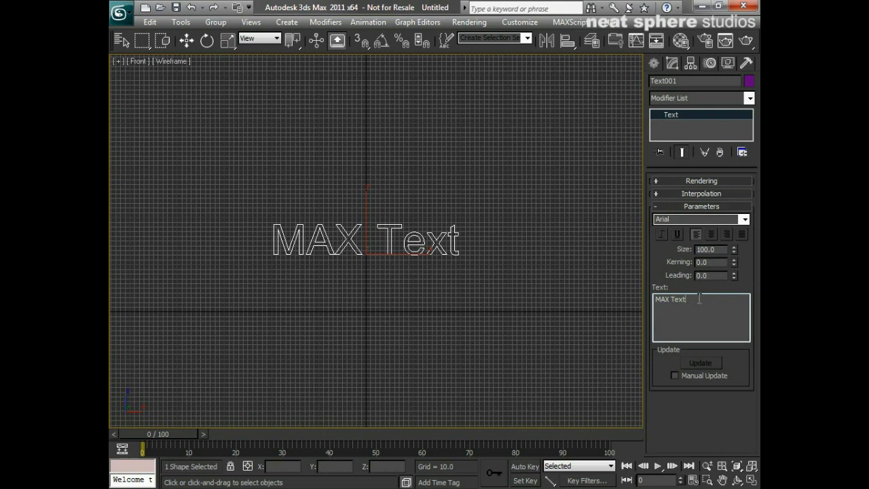
left_click_drag(698, 301, 656, 300)
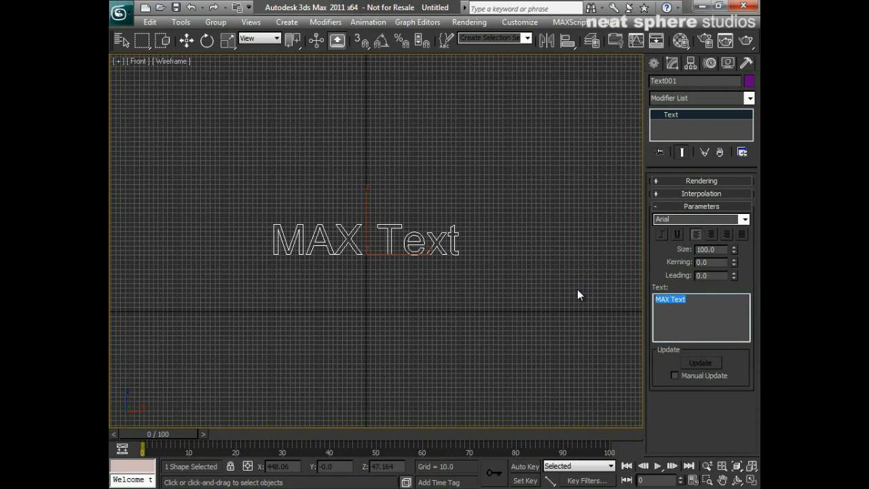
type("3ds")
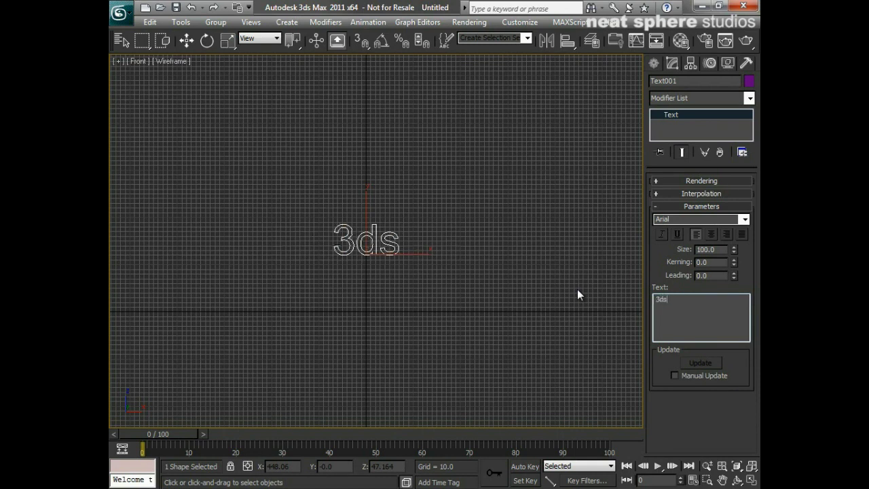
type(" M")
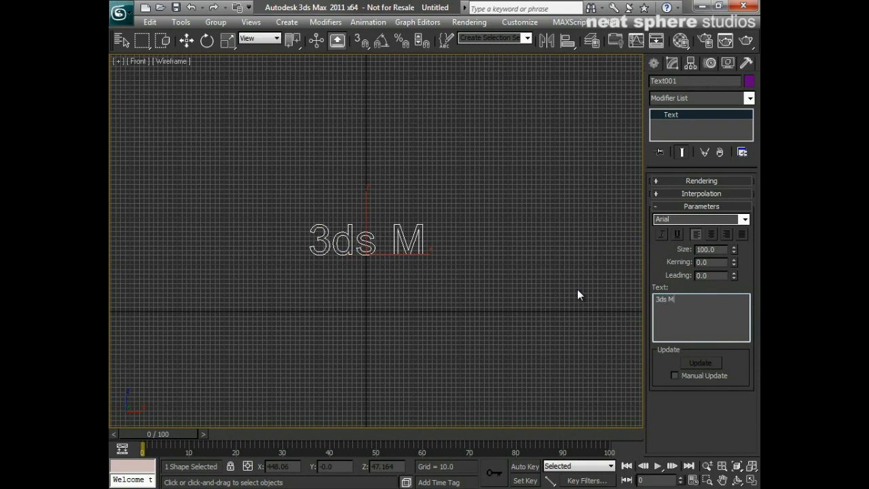
type("ax Esse")
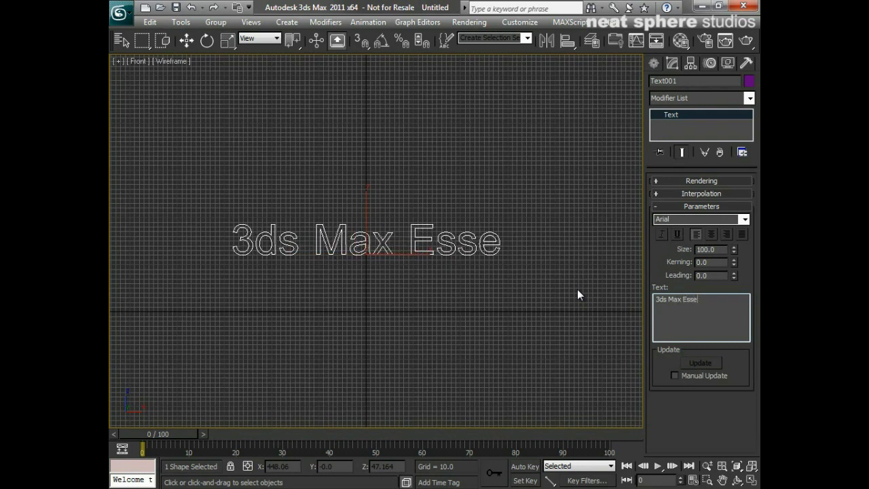
type("ntial")
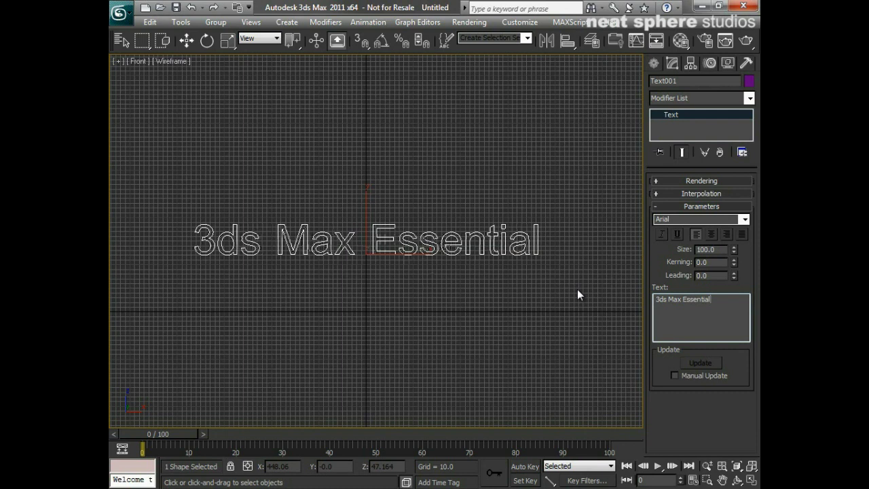
type(" SKill")
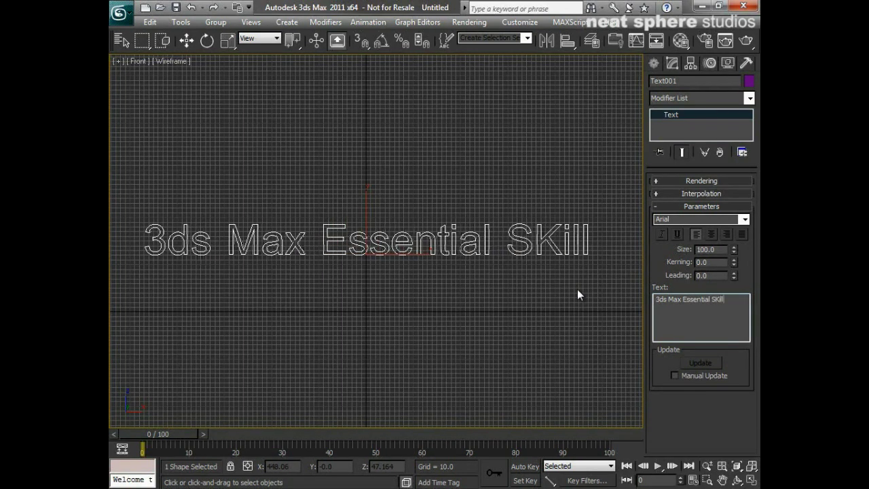
type("s")
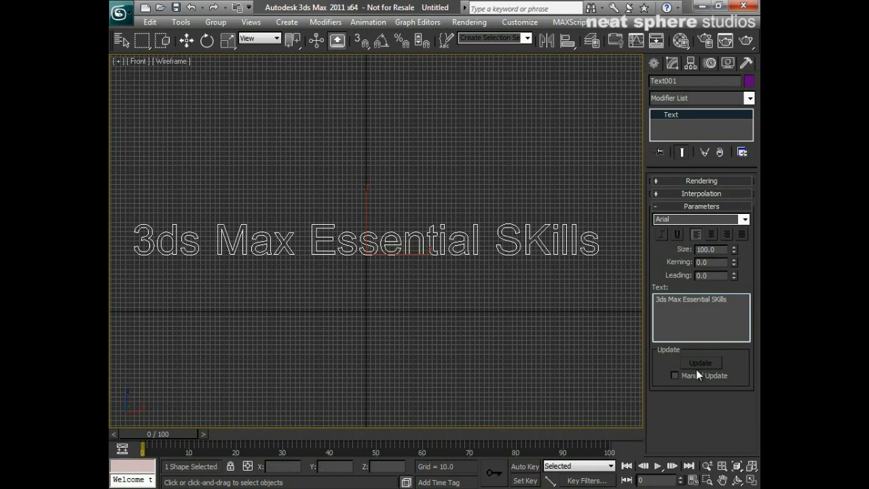
Step: Correct the capital K in the last word so the text reads "3ds Max Essential Skills"
mouse_move(368, 296)
middle_mouse_down()
mouse_move(390, 300)
mouse_move(364, 269)
mouse_move(367, 293)
middle_mouse_up()
scroll(364, 269, "down", 2)
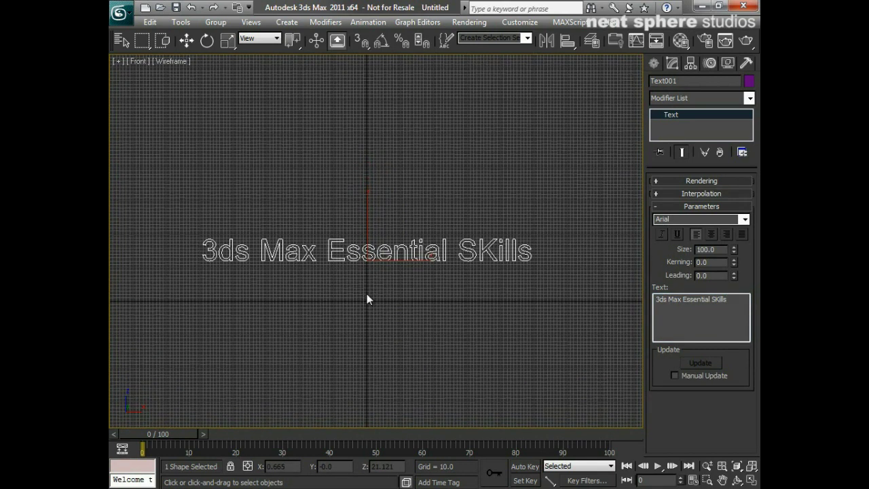
left_click(719, 299)
key("BackSpace")
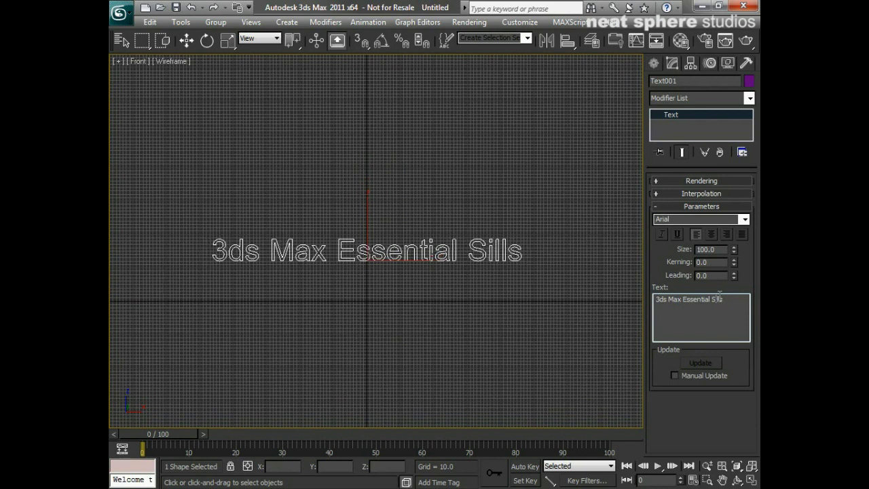
type("k")
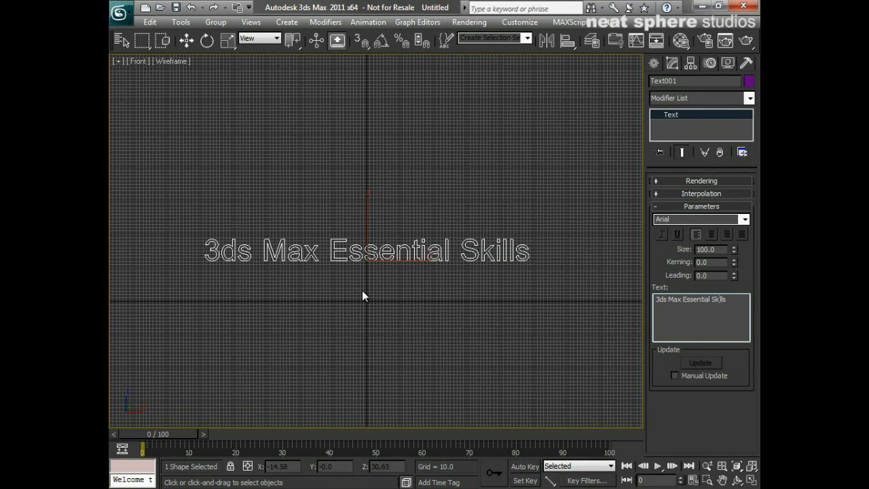
Step: Try the Gulim font on the text shape
left_click_drag(737, 301, 606, 313)
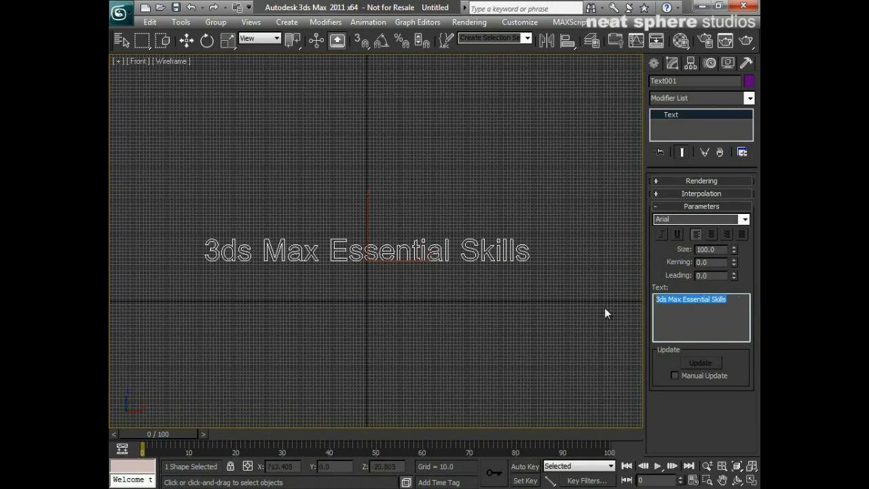
left_click(745, 220)
left_click_drag(744, 235, 733, 343)
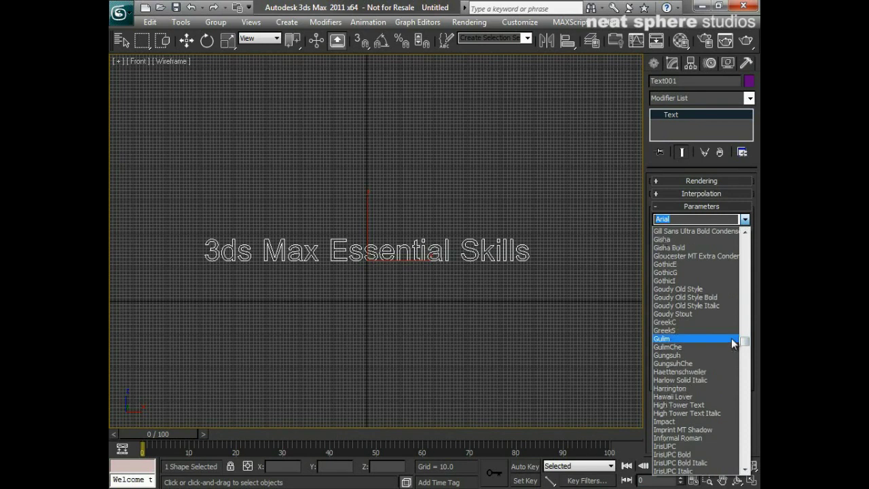
left_click(657, 339)
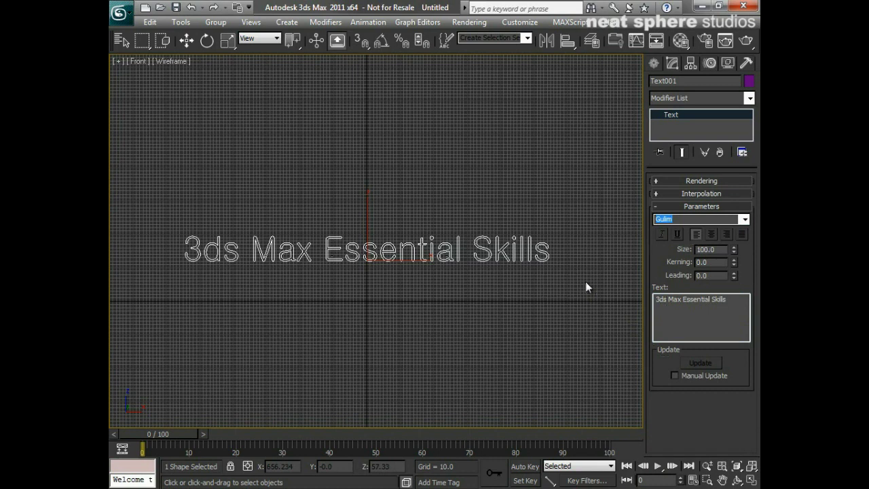
Step: Preview the fonts from GulimChe onward on the text shape and set its font to Harrington
left_click(744, 221)
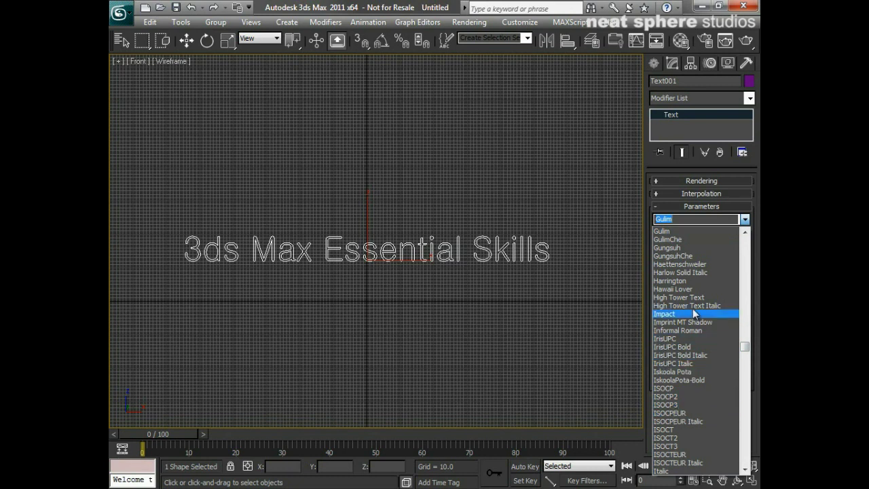
left_click(674, 239)
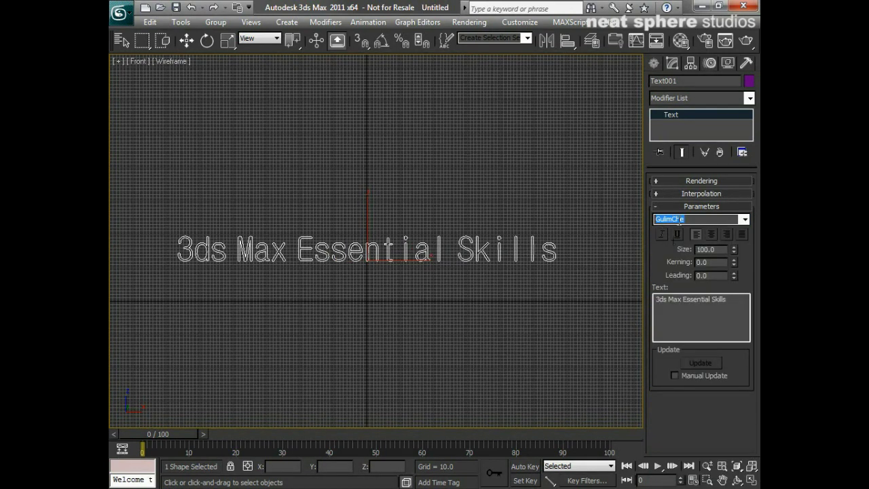
scroll(680, 220, "down", 1)
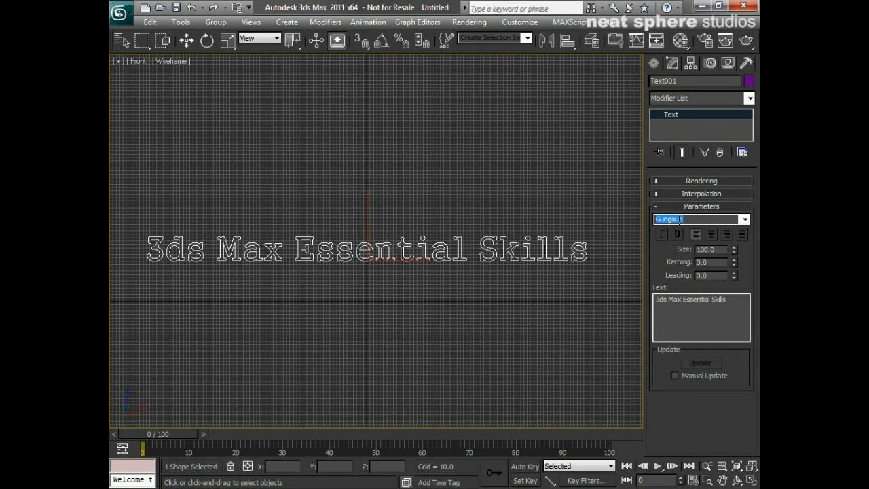
scroll(680, 220, "down", 2)
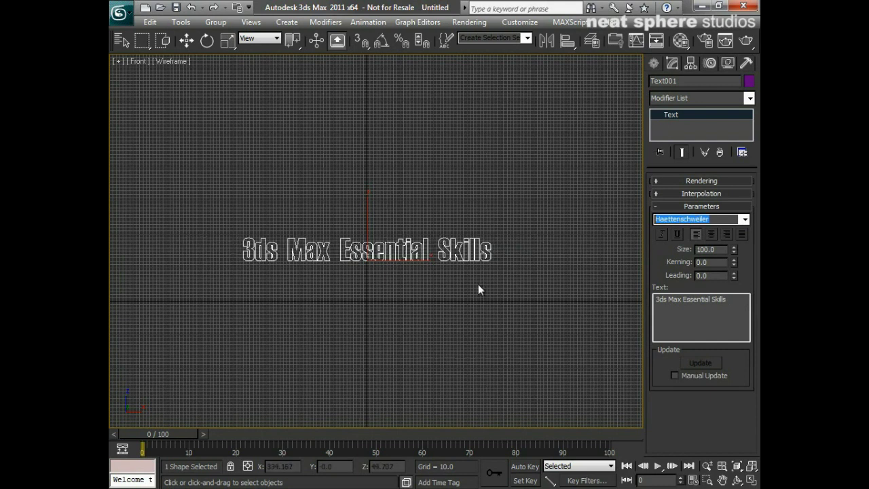
scroll(480, 281, "down", 2)
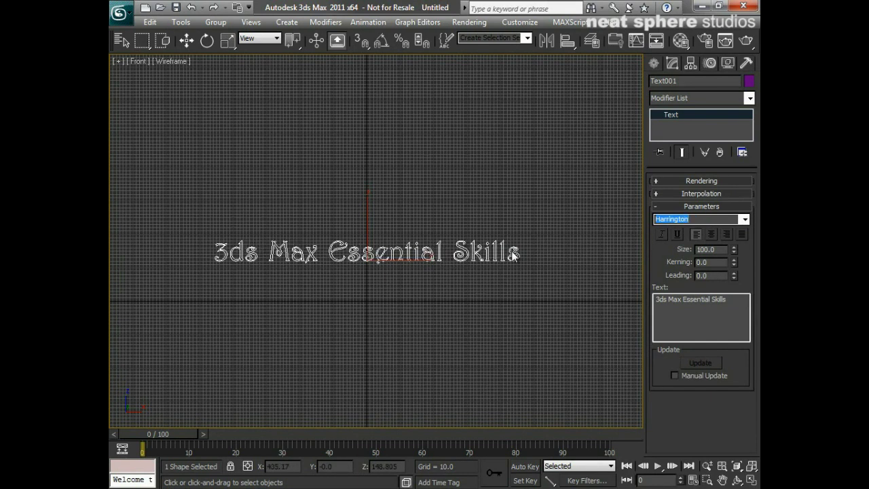
scroll(512, 252, "up", 2)
scroll(512, 252, "down", 2)
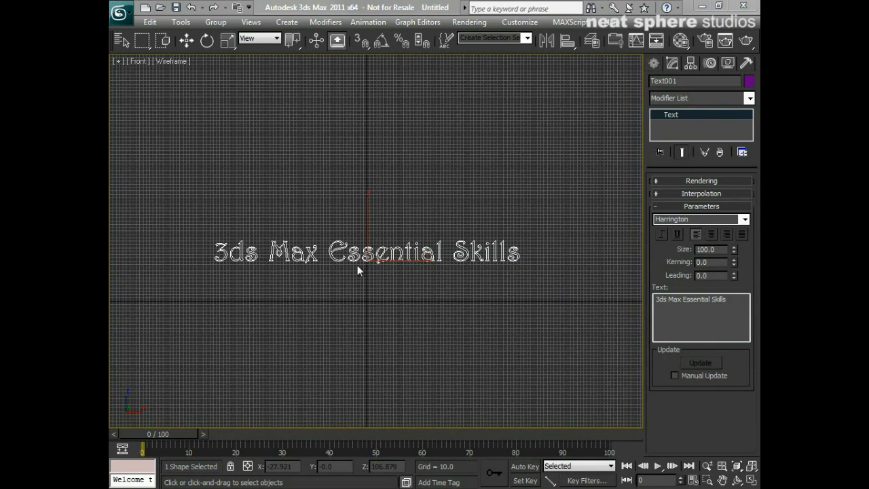
key("alt+z")
left_click_drag(386, 267, 400, 243)
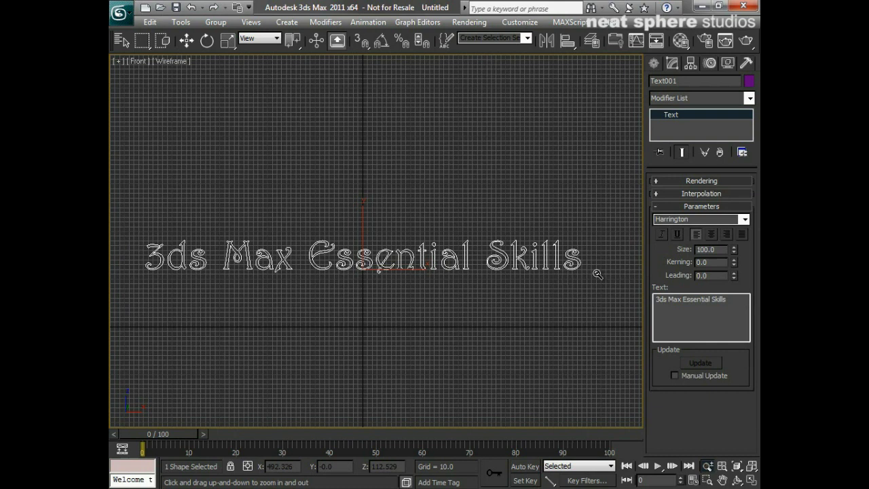
Step: Maximize the Perspective viewport and bring the whole text shape into view
key("alt+w")
left_click(523, 297)
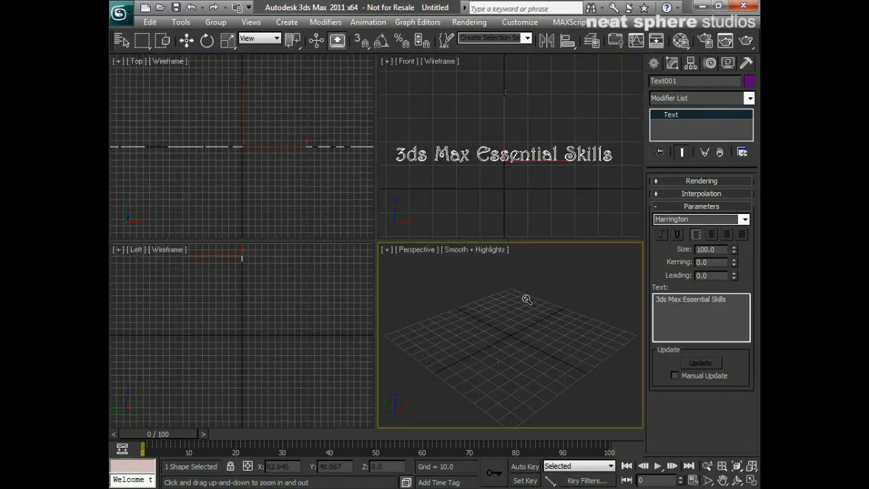
key("alt+w")
left_click_drag(442, 169, 414, 289)
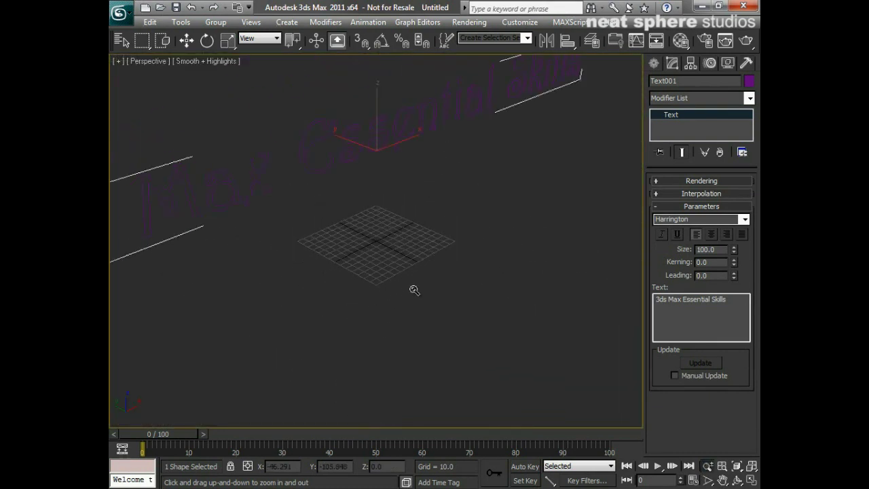
left_click_drag(462, 197, 360, 236)
right_click(411, 237)
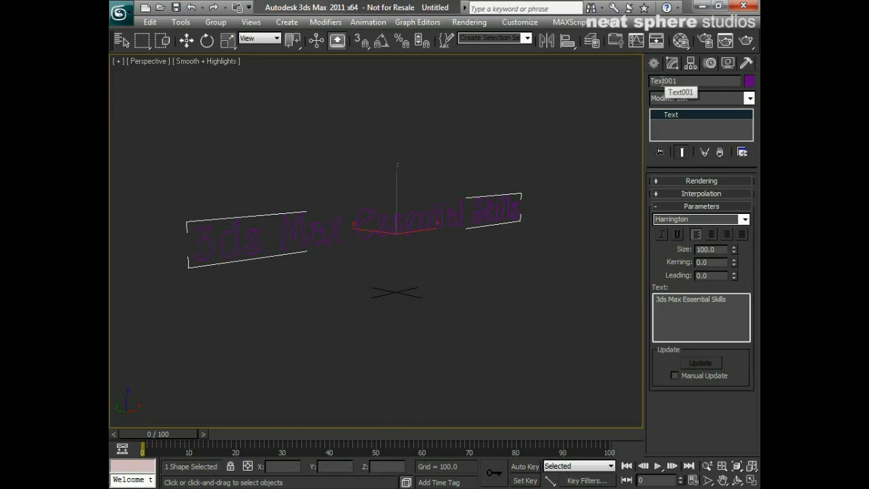
Step: Change the text shape's object color to light blue from the 3ds Max palette
left_click(749, 82)
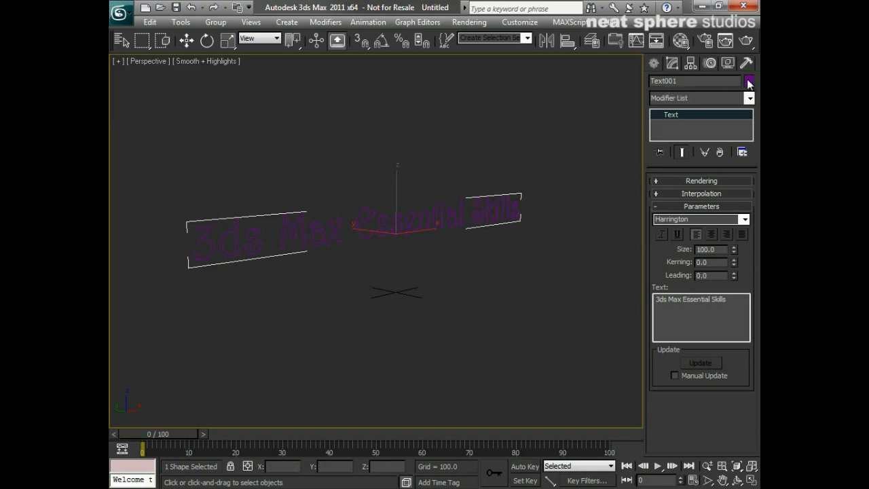
left_click(456, 202)
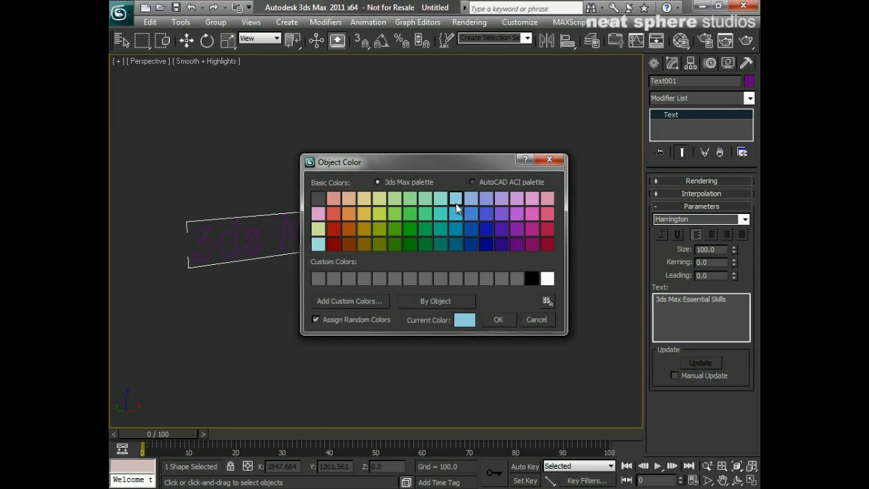
left_click(506, 318)
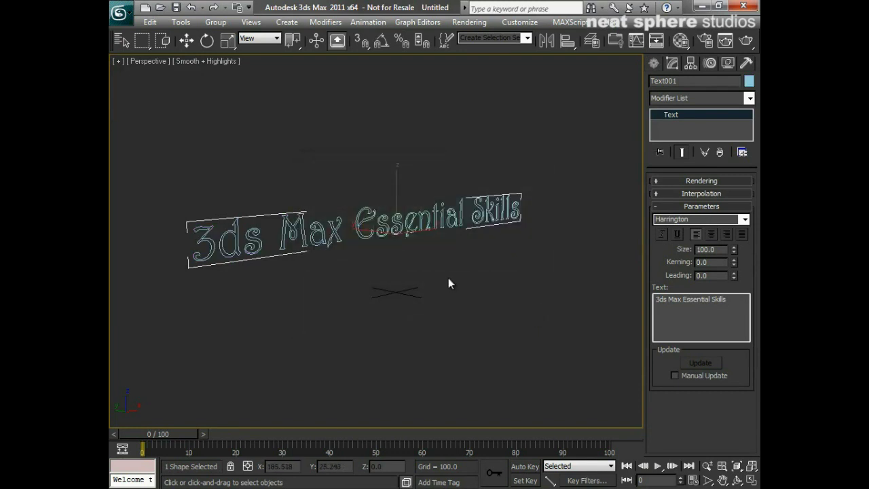
Step: Set the text shape's size to 113 and its kerning to 0.367
middle_click_drag(456, 273, 435, 277, "alt")
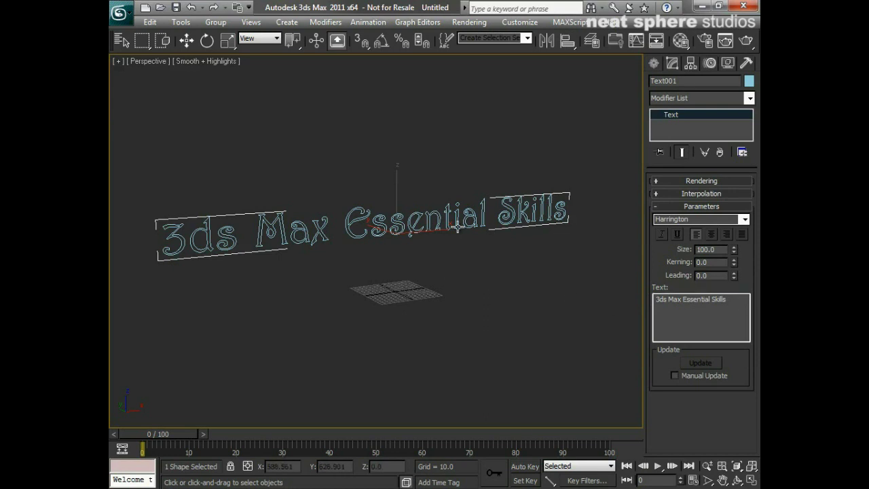
left_click_drag(733, 250, 733, 392)
left_click_drag(733, 263, 728, 377)
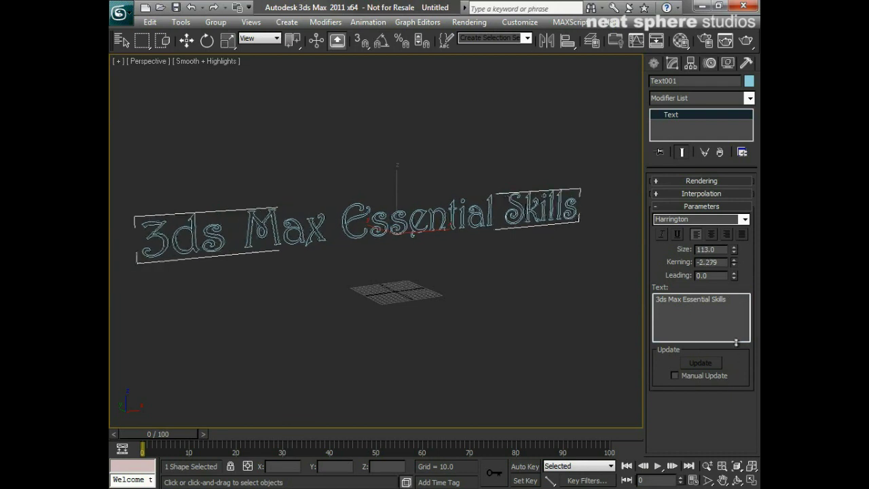
Step: Copy the line "3ds Max Essential Skills" and paste it twice on new lines below in the text shape
left_click_drag(736, 343, 622, 312)
key("ctrl+c")
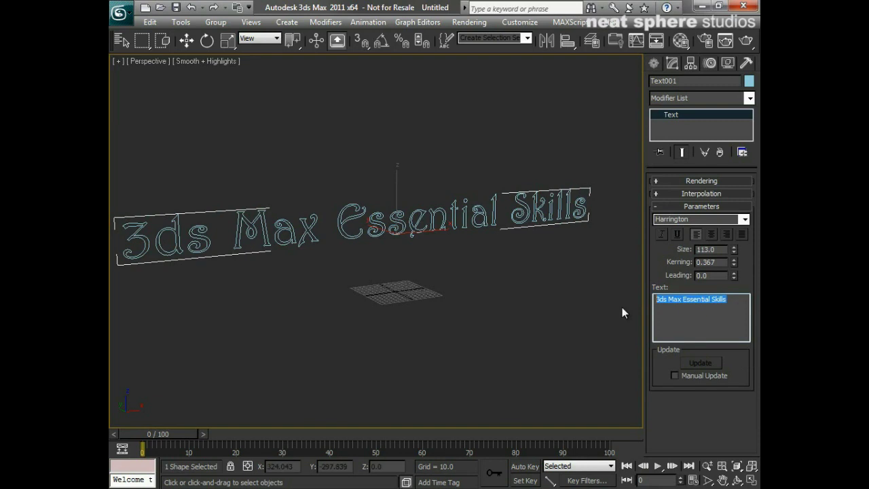
left_click(735, 304)
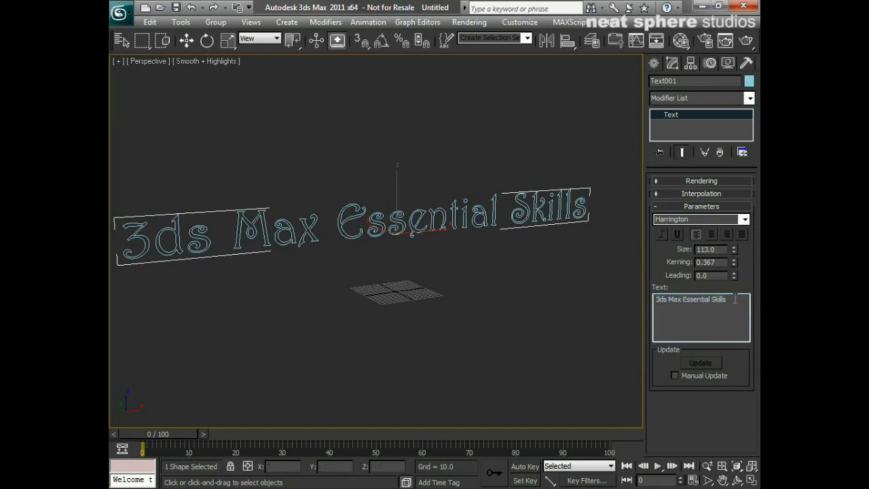
key("Return")
key("ctrl+v")
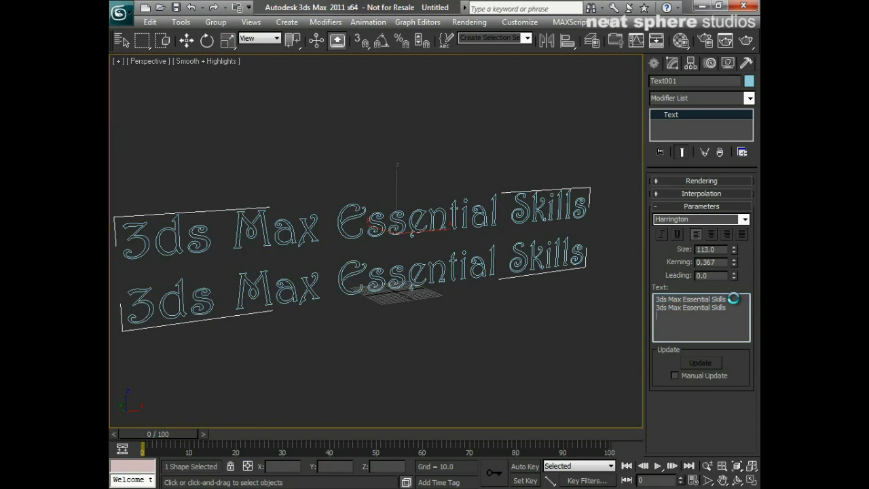
key("Return")
key("ctrl+v")
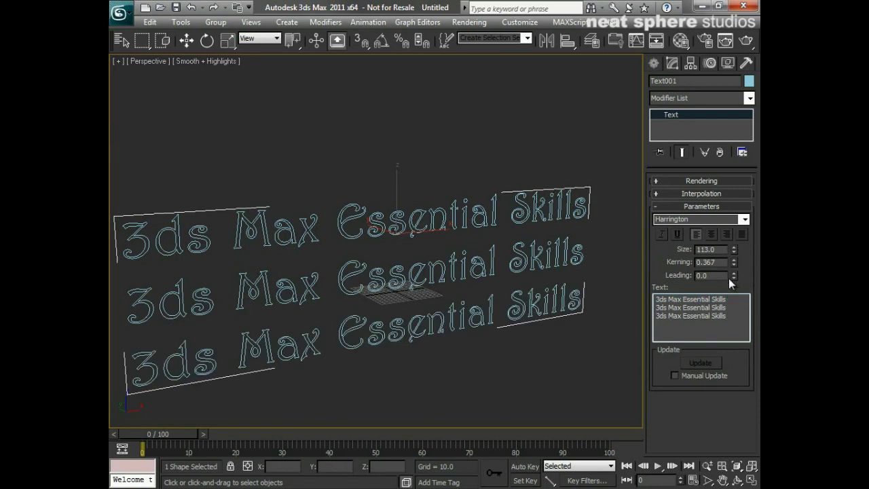
Step: Tighten the spacing between the three text lines by setting the leading to -40.963
left_click_drag(734, 277, 733, 314)
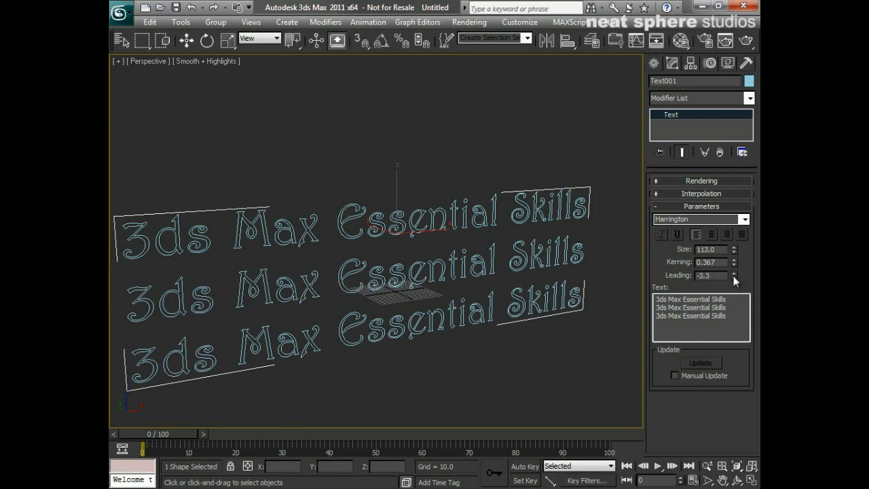
left_click_drag(733, 275, 737, 481)
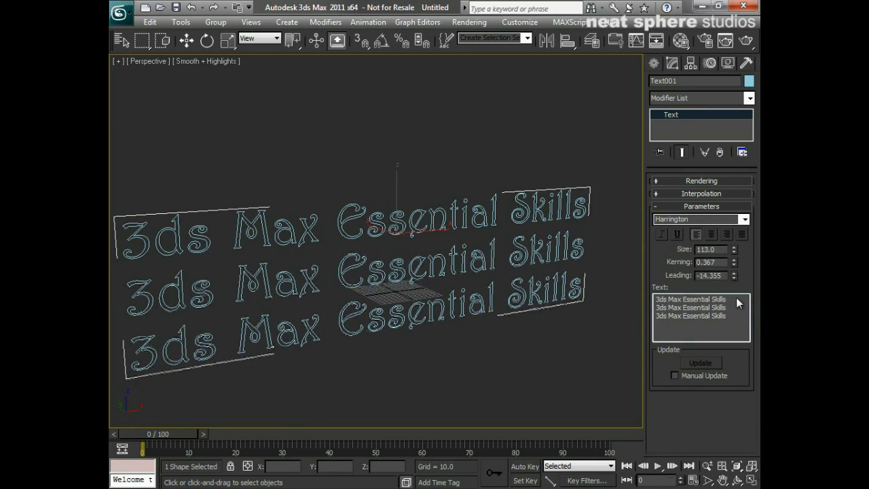
left_click_drag(734, 272, 728, 355)
Step: Delete the two duplicate lines so only one "3ds Max Essential Skills" line is left in the text shape
left_click_drag(734, 277, 638, 317)
key("BackSpace")
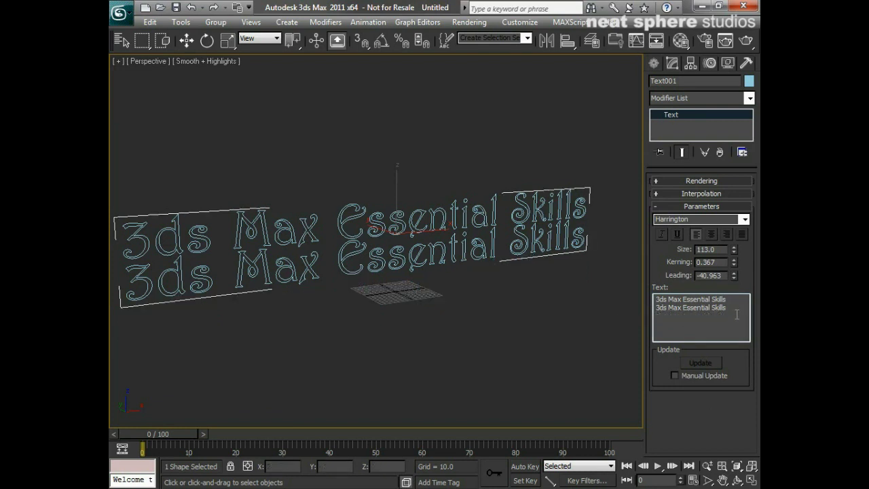
left_click_drag(732, 310, 622, 308)
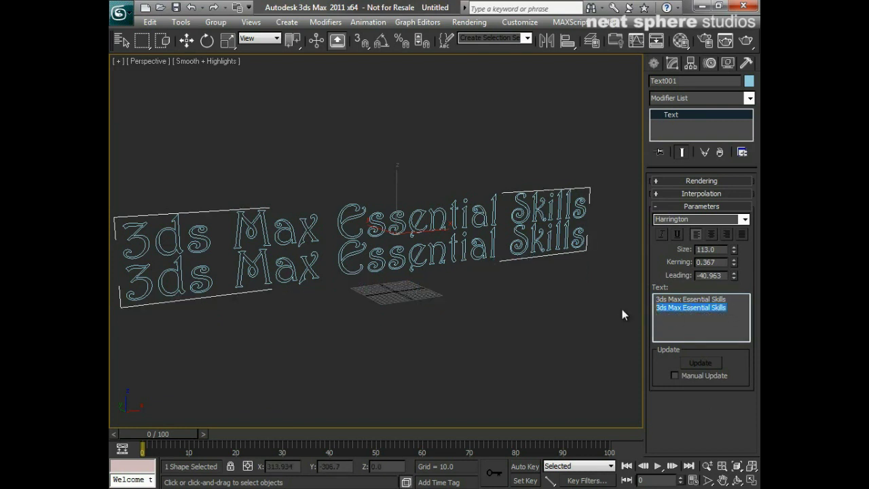
key("BackSpace")
Step: Apply an Extrude modifier to the text shape with an amount of 12
middle_click_drag(450, 295, 464, 294)
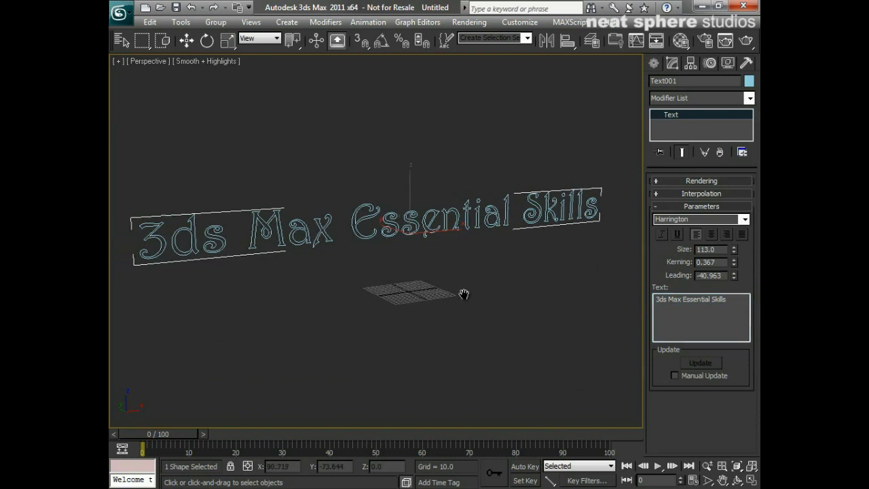
middle_click_drag(352, 292, 446, 270, "alt")
key("alt+z")
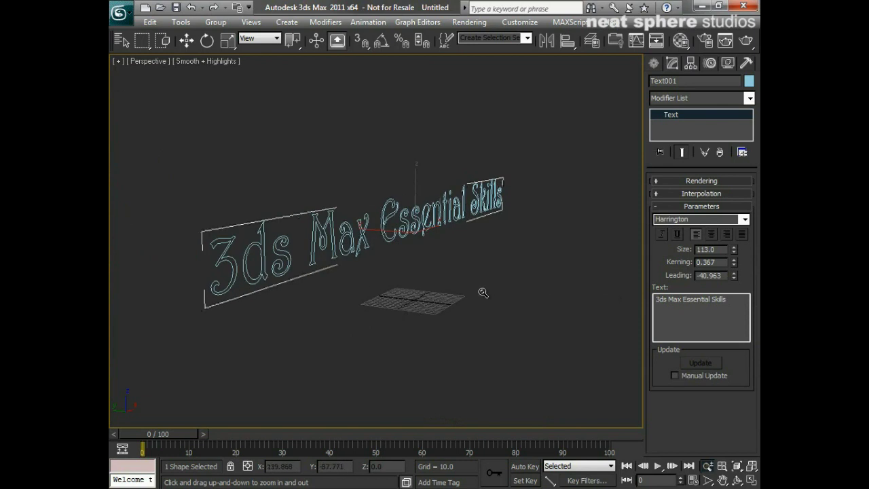
middle_click_drag(481, 295, 477, 294, "ctrl+alt")
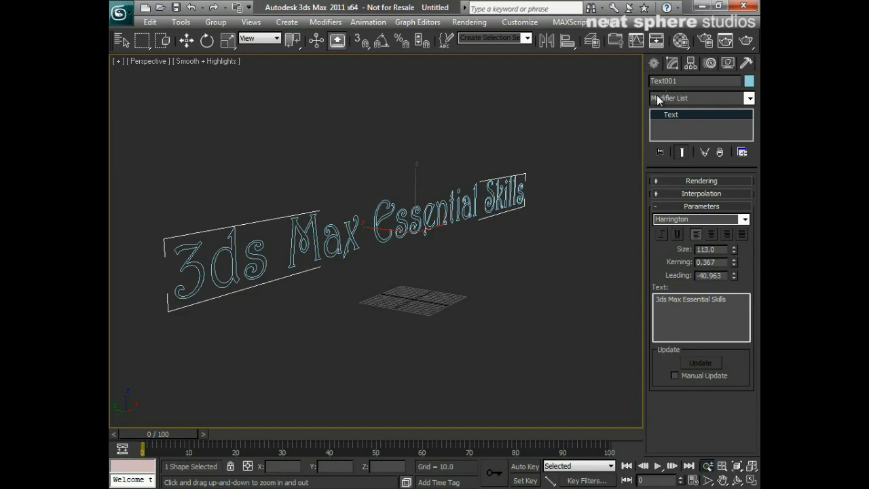
left_click(750, 98)
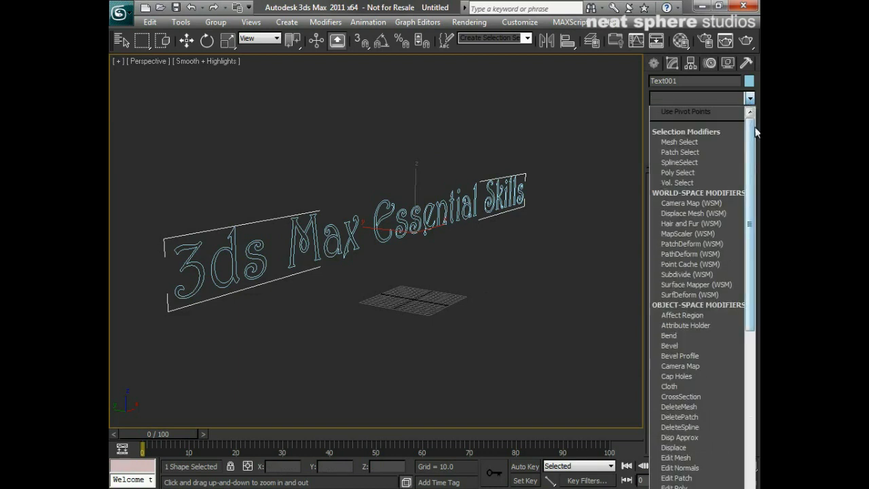
scroll(752, 162, "down", 11)
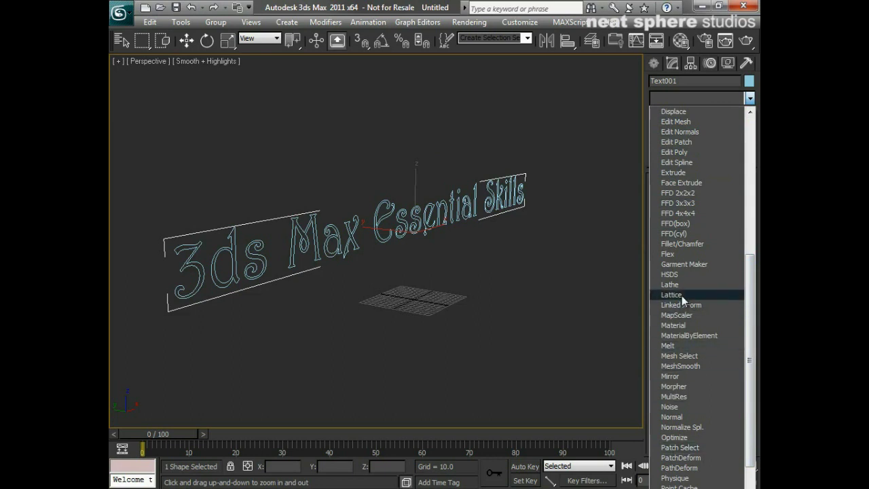
scroll(739, 224, "up", 3)
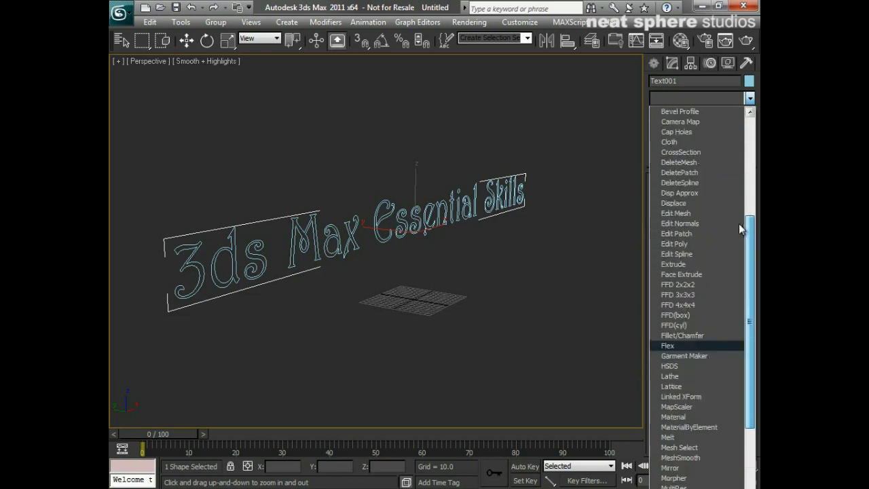
left_click(679, 264)
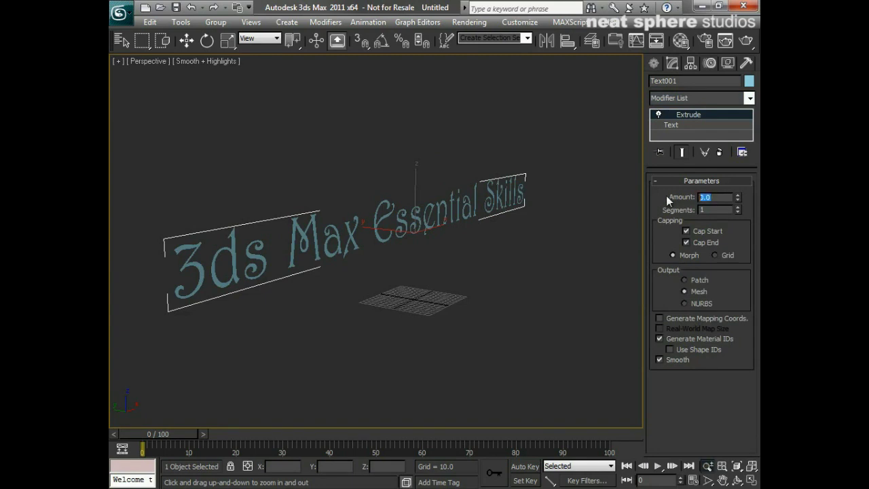
type("12")
key("Return")
Step: Examine the depth of the extruded lettering from several angles, both close up and as a whole
middle_click_drag(537, 234, 445, 235, "alt")
left_click_drag(443, 234, 541, 235)
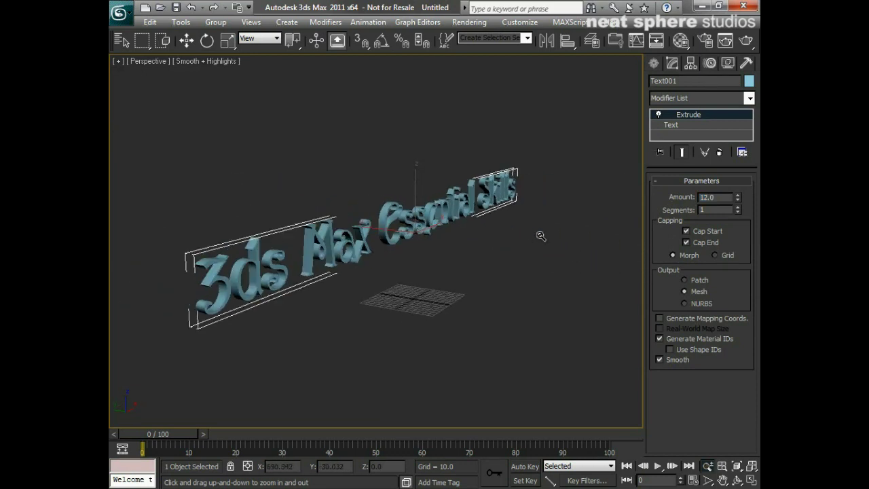
mouse_move(461, 241)
left_mouse_down()
mouse_move(461, 199)
mouse_move(467, 242)
mouse_move(470, 232)
left_mouse_up()
middle_click_drag(505, 182, 350, 278)
scroll(349, 278, "down", 10)
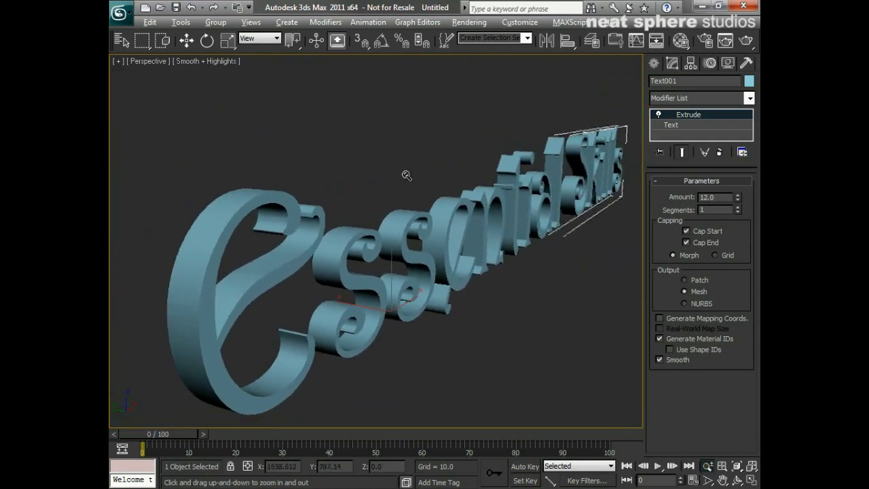
left_click_drag(373, 265, 349, 340)
middle_click_drag(349, 332, 409, 312)
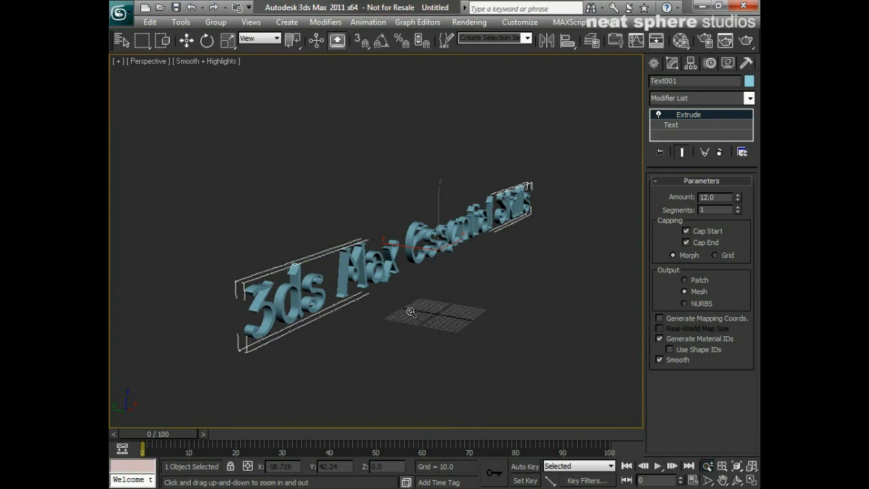
scroll(468, 308, "up", 2)
middle_click_drag(479, 307, 486, 275, "alt")
scroll(449, 265, "down", 3)
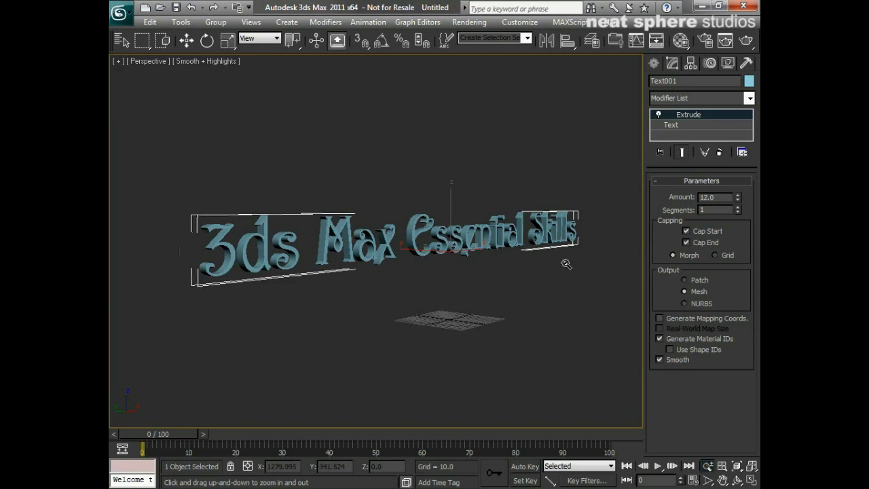
Step: Enable generation of mapping coordinates on the Extrude modifier and display edged faces in the Perspective viewport
left_click(659, 319)
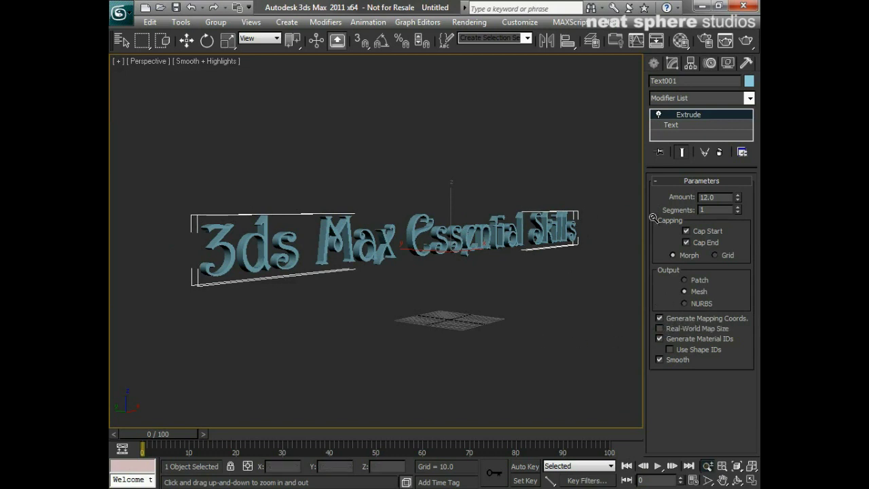
middle_click_drag(230, 250, 224, 257)
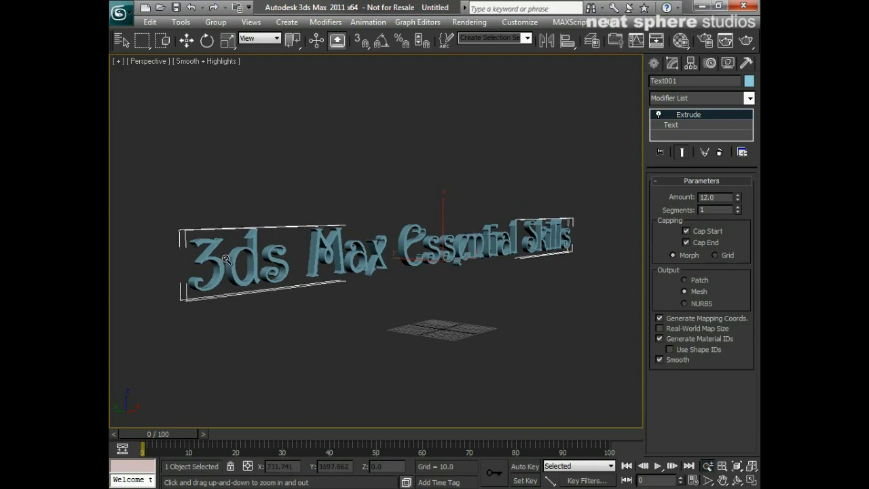
key("F4")
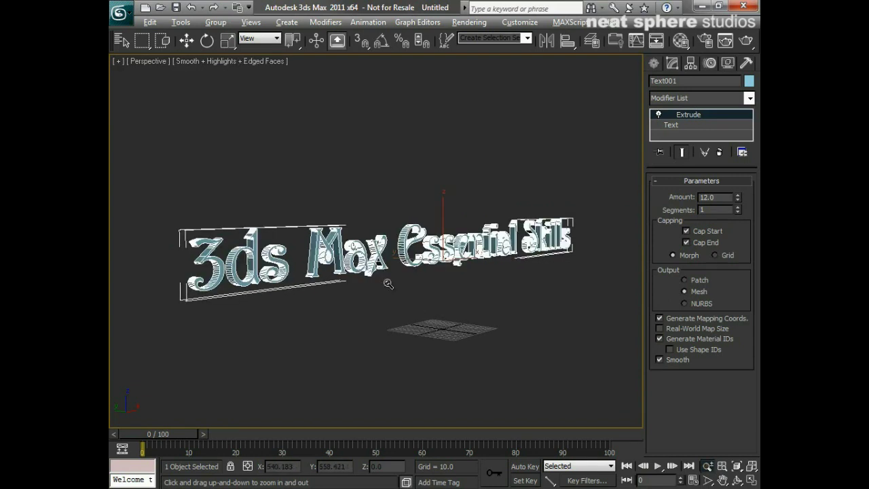
Step: Set the Extrude modifier's segments to 3 and inspect the subdivisions along the sides of the letters
left_click_drag(388, 283, 401, 241)
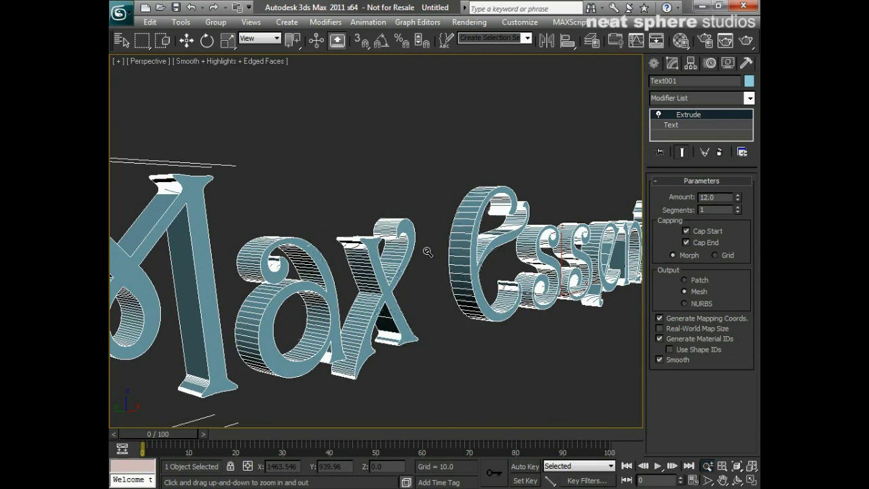
left_click(738, 207)
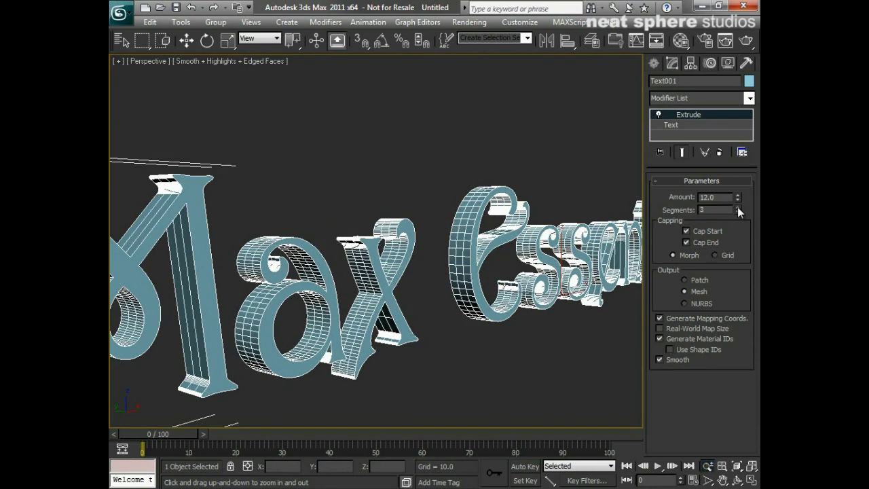
middle_click_drag(308, 309, 372, 309, "alt")
left_click_drag(372, 309, 333, 307)
left_click_drag(408, 139, 398, 179)
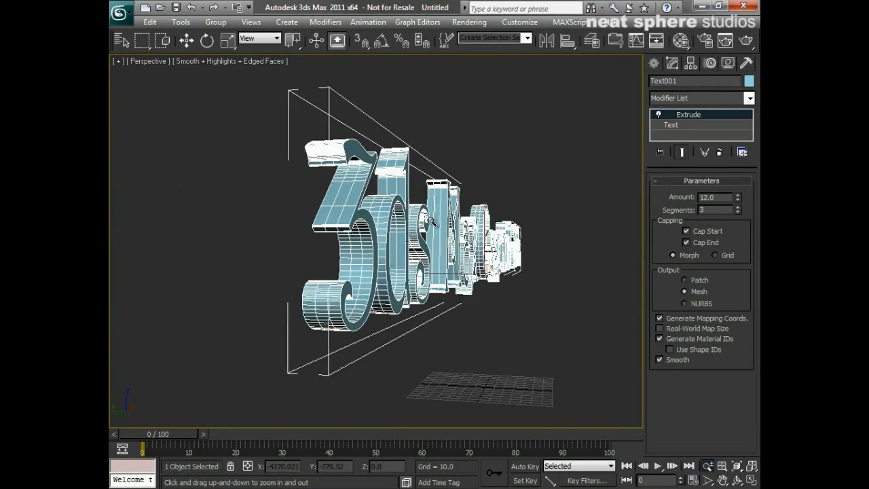
middle_click_drag(431, 222, 398, 224, "alt")
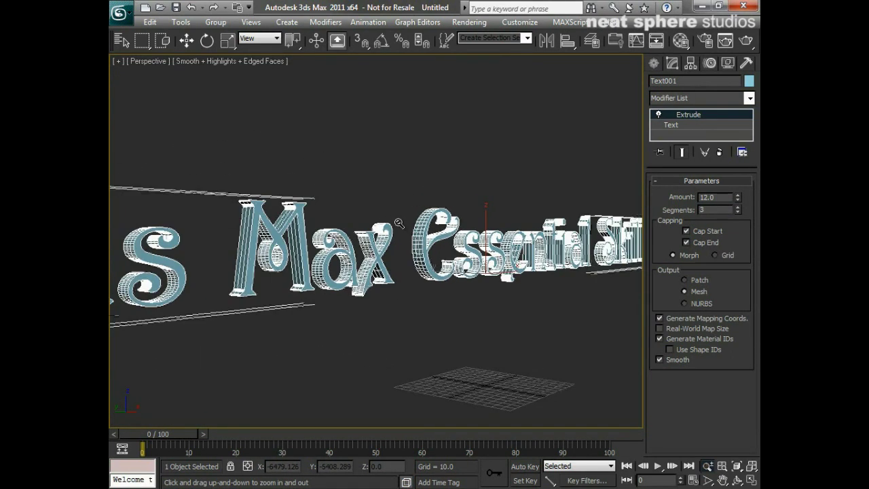
Step: Add a Bend modifier above Extrude on the lettering, with bend axis X and direction -90
left_click(750, 99)
scroll(730, 143, "down", 3)
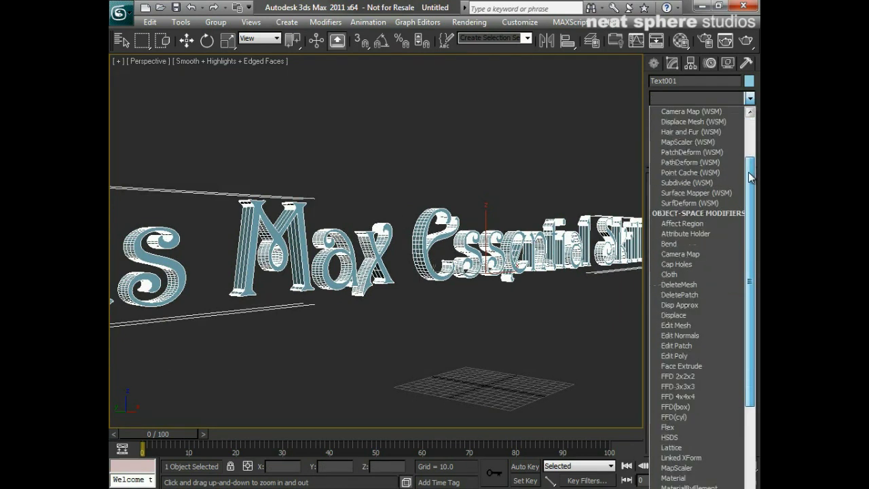
left_click(669, 223)
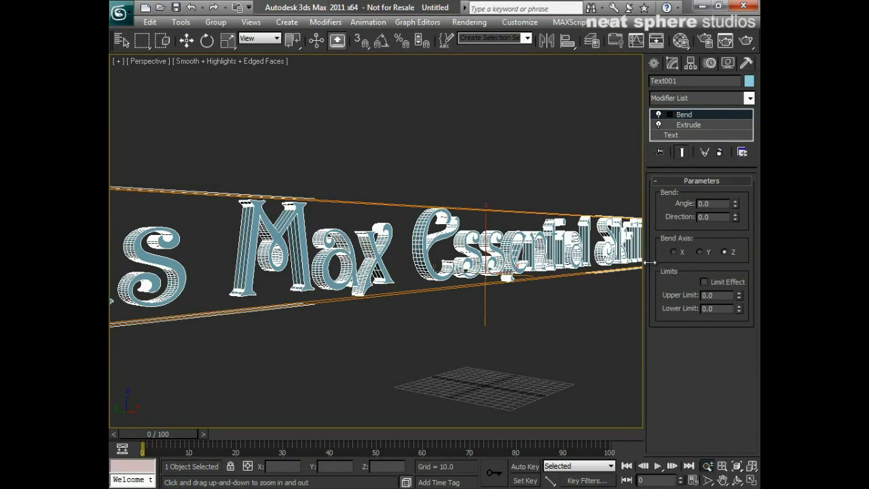
middle_click_drag(536, 300, 502, 348, "alt")
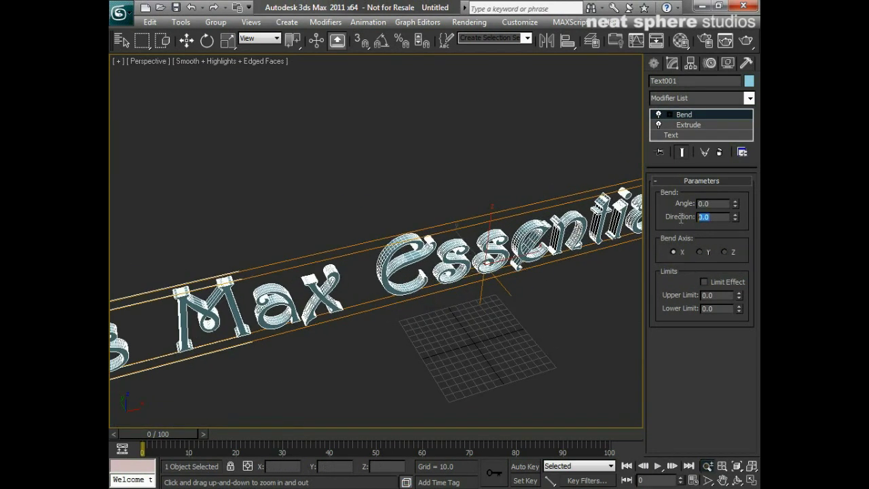
type("-90")
key("Return")
Step: Set the Bend modifier's angle to -180 so the lettering curves into a half-circle arch
left_click_drag(735, 205, 638, 472)
middle_click_drag(530, 310, 499, 225, "alt")
scroll(534, 303, "down", 4)
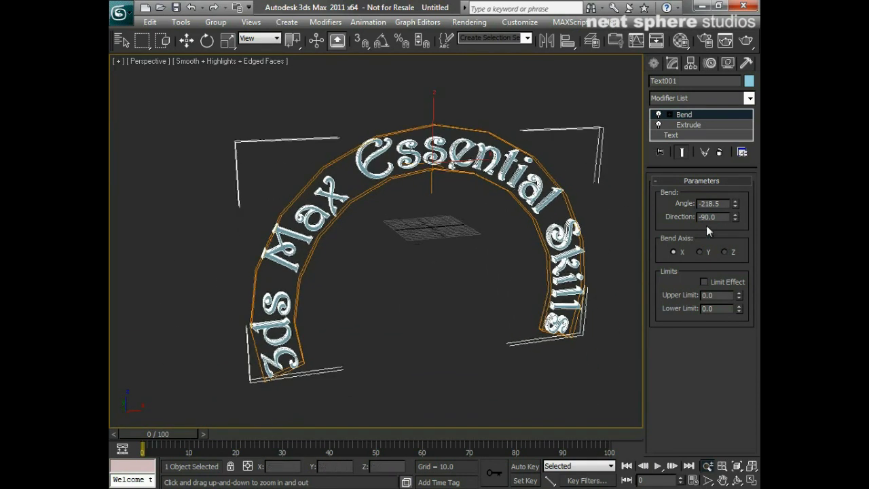
left_click_drag(735, 205, 731, 168)
left_click(737, 201)
left_click(736, 201)
left_click(737, 201)
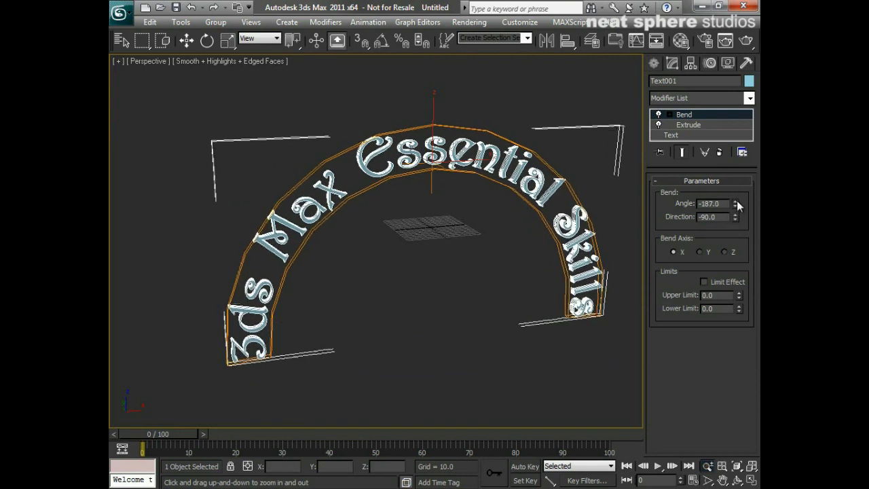
left_click(737, 201)
left_click(737, 201)
left_click(737, 201)
left_click(737, 201)
left_click(736, 201)
left_click(737, 201)
left_click(737, 201)
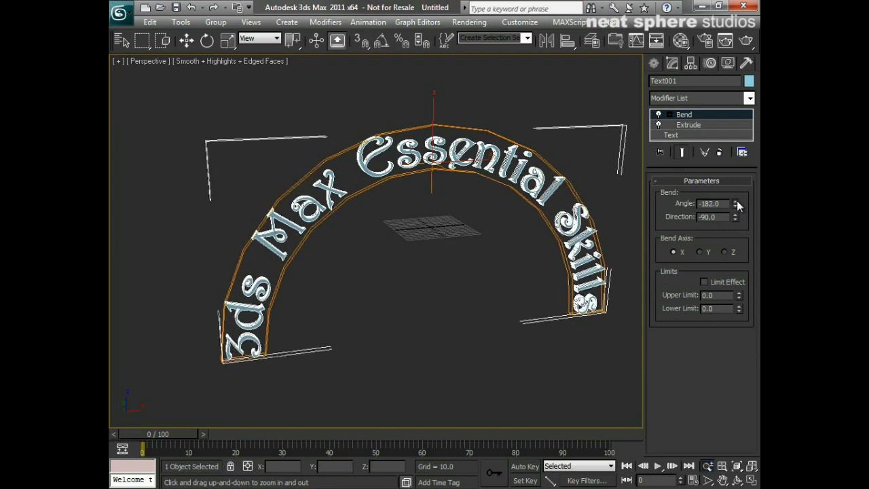
left_click(736, 201)
left_click(737, 201)
Step: Turn off edged faces in the Perspective viewport and inspect the arched lettering from several angles
middle_click_drag(450, 306, 509, 282, "alt")
key("F4")
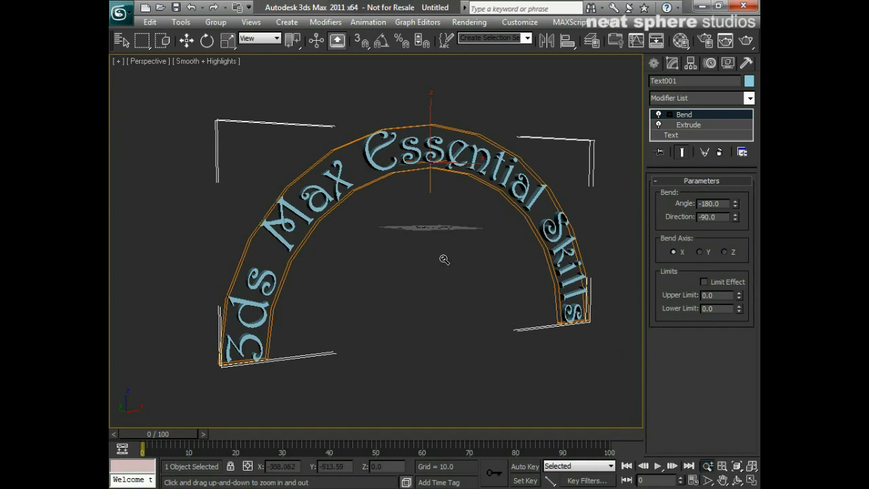
middle_click_drag(488, 276, 336, 295, "alt")
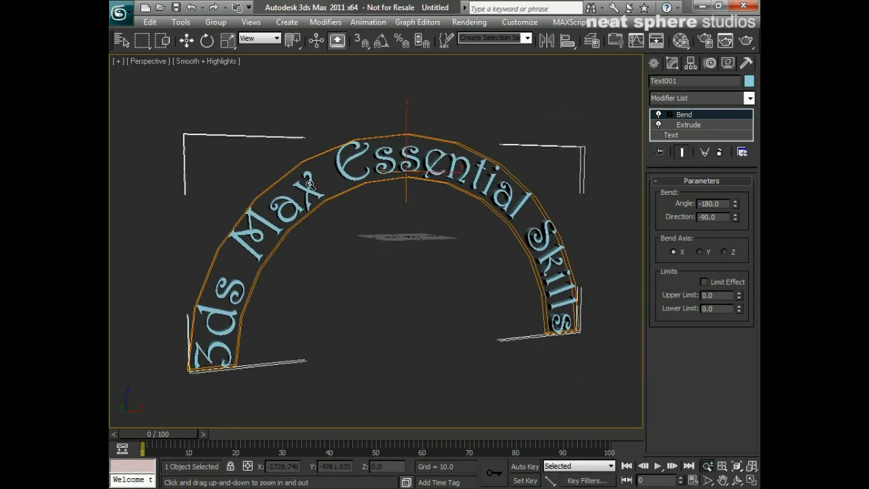
middle_click_drag(514, 241, 426, 237, "alt")
left_click_drag(441, 238, 488, 255)
middle_click_drag(197, 362, 234, 361, "alt")
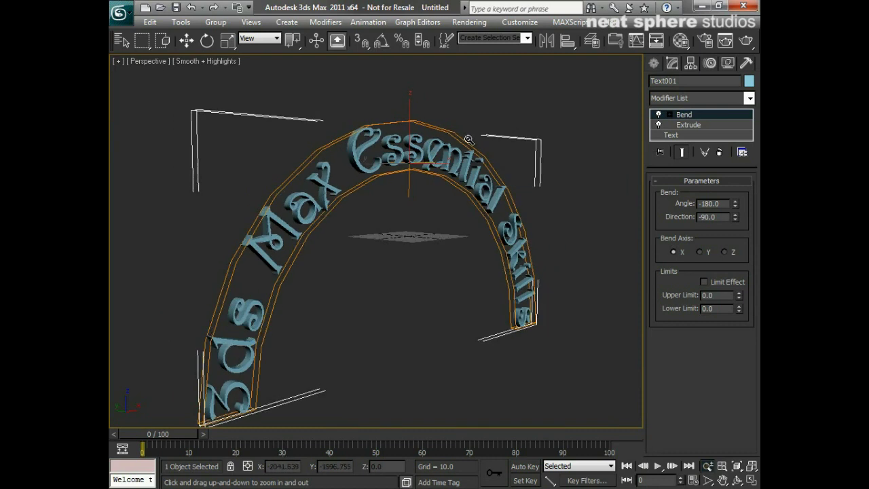
Step: Enlarge the modifier stack and, at the base Text level, change the wording to "3ds Max 2010 Essential Skills"
left_click_drag(679, 161, 679, 218)
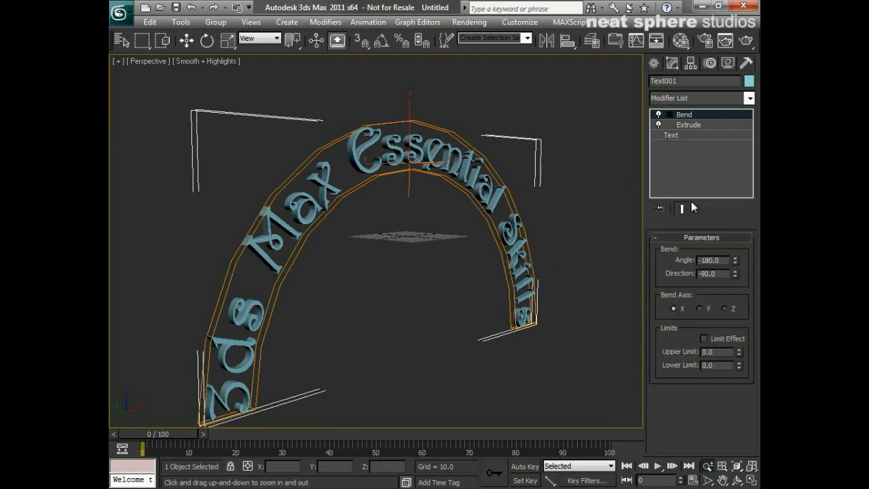
left_click(673, 134)
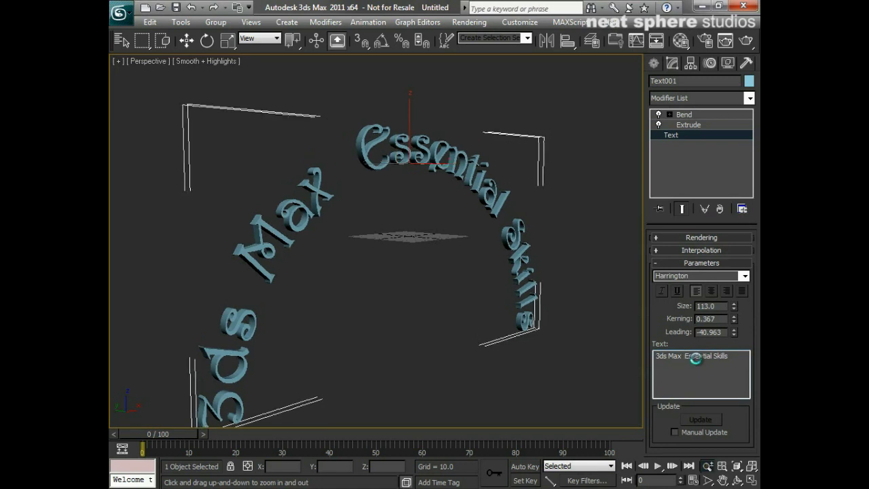
type("2010")
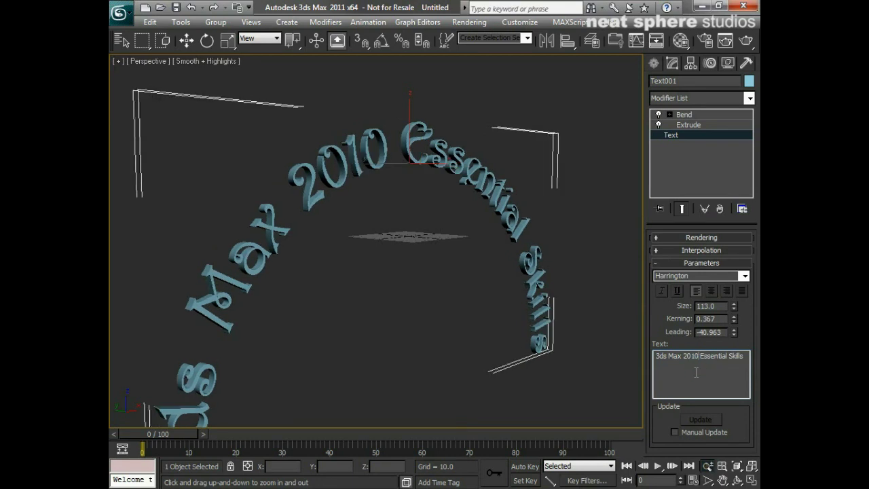
Step: Examine the bent lettering with its inserted year from the front, from the sides and close up
left_click_drag(455, 208, 450, 237)
middle_click_drag(529, 296, 473, 296, "alt")
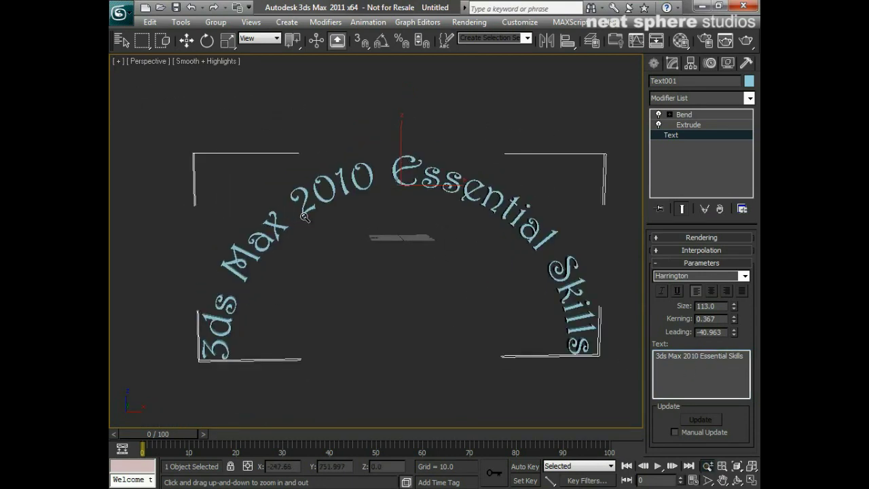
middle_click_drag(291, 247, 349, 252, "alt")
left_click_drag(349, 252, 352, 213)
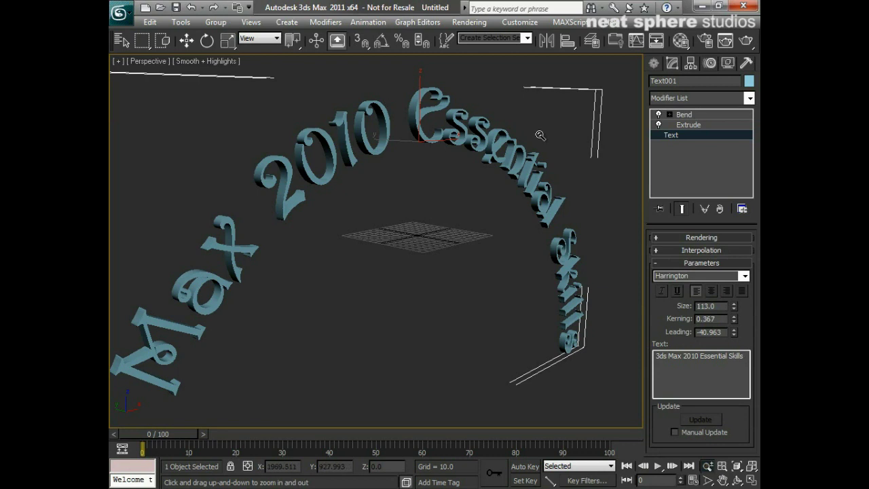
middle_click_drag(615, 272, 523, 228, "alt")
left_click_drag(522, 228, 509, 301)
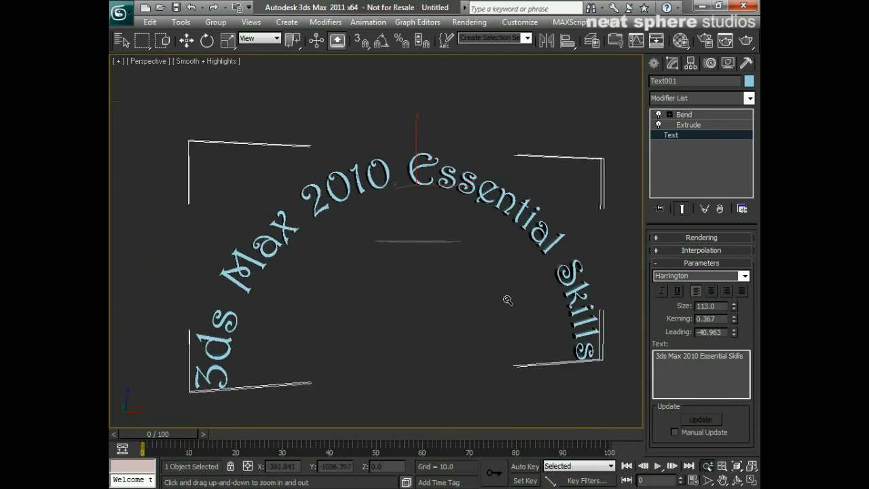
middle_click_drag(387, 282, 405, 262, "alt")
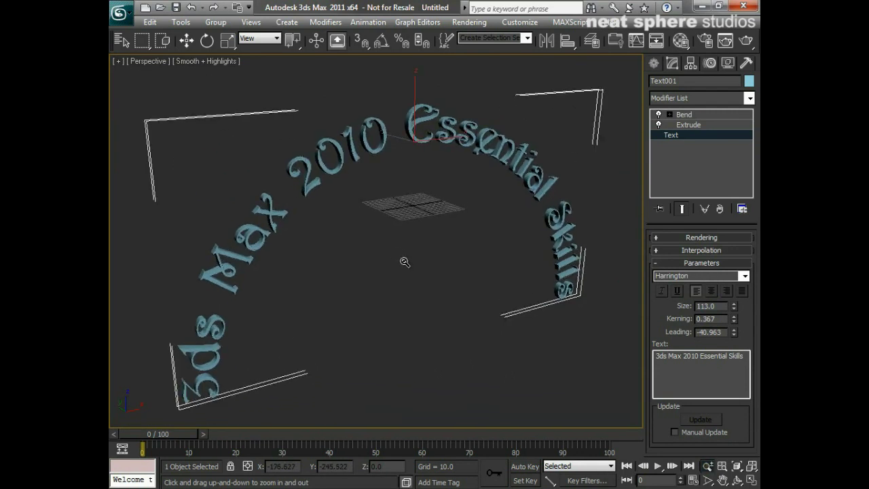
left_click_drag(405, 262, 380, 254)
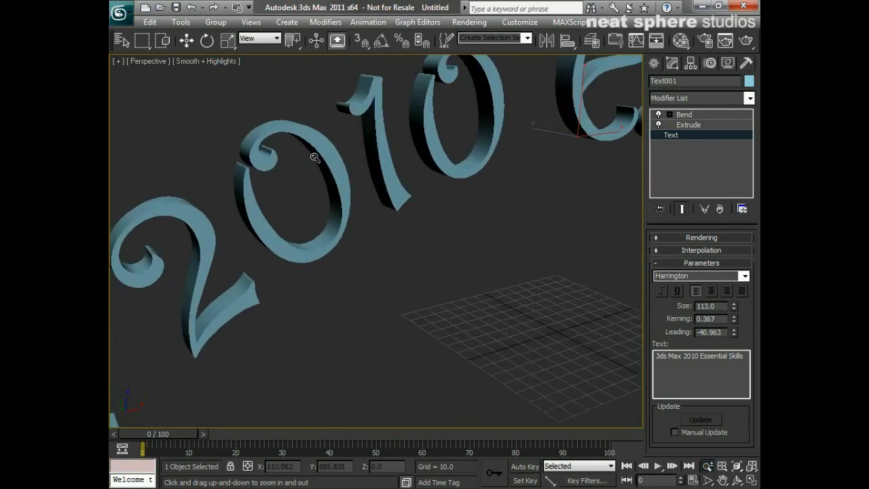
left_click_drag(390, 136, 414, 255)
middle_click_drag(415, 255, 422, 276, "alt")
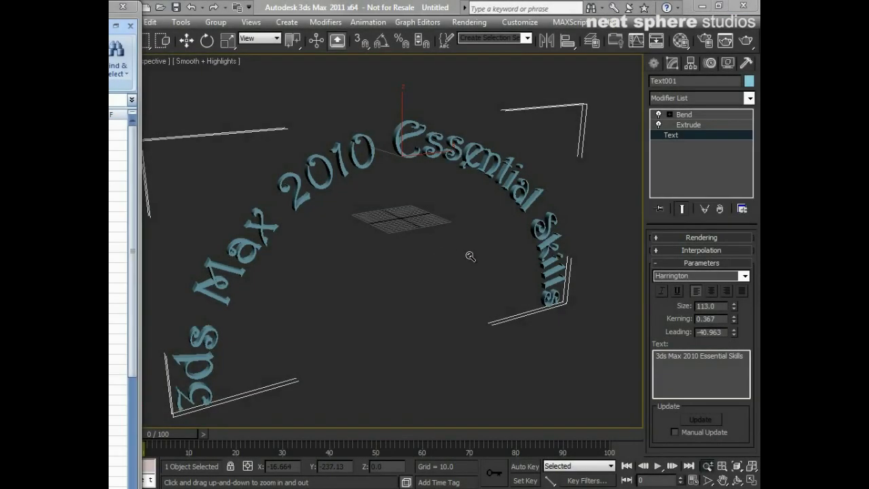
mouse_move(471, 257)
middle_mouse_down("alt")
mouse_move(427, 259)
mouse_move(465, 253)
middle_mouse_up("alt")
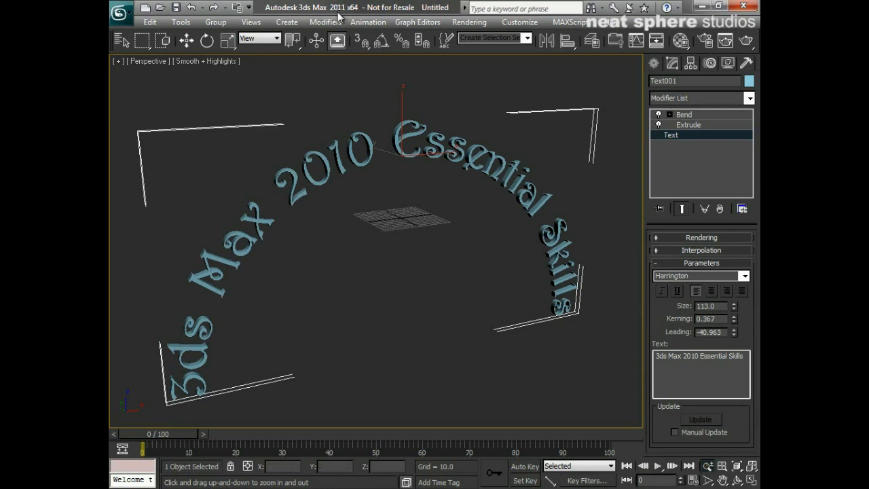
Step: Change the year in the text to 2011 so it reads "3ds Max 2011 Essential Skills"
left_click(699, 353)
key("BackSpace")
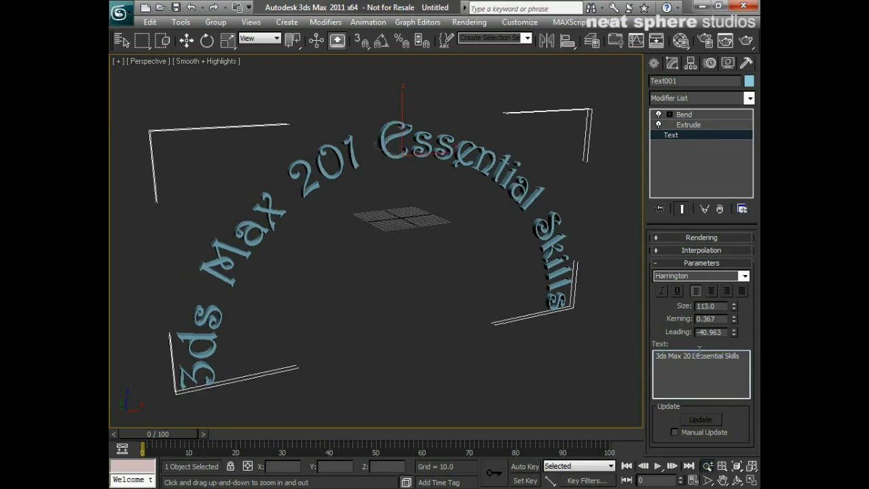
type("1")
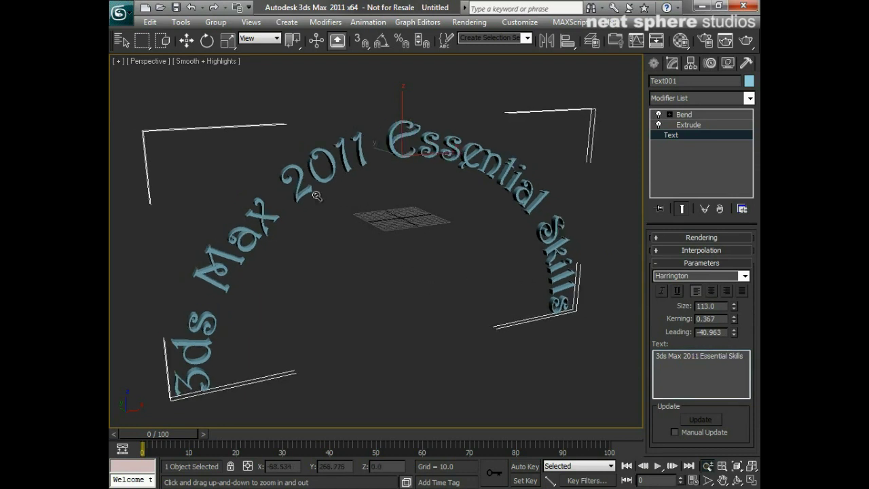